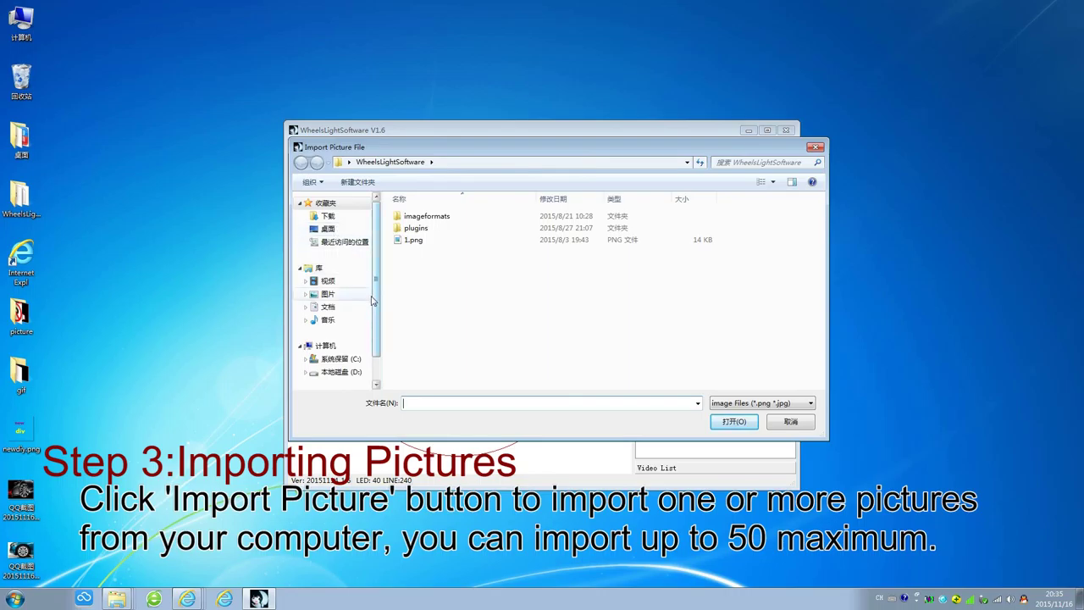
Import the six pictures 012, 013, 014, 019, 020 and 021 from the desktop's picture folder and complete the import
click(328, 229)
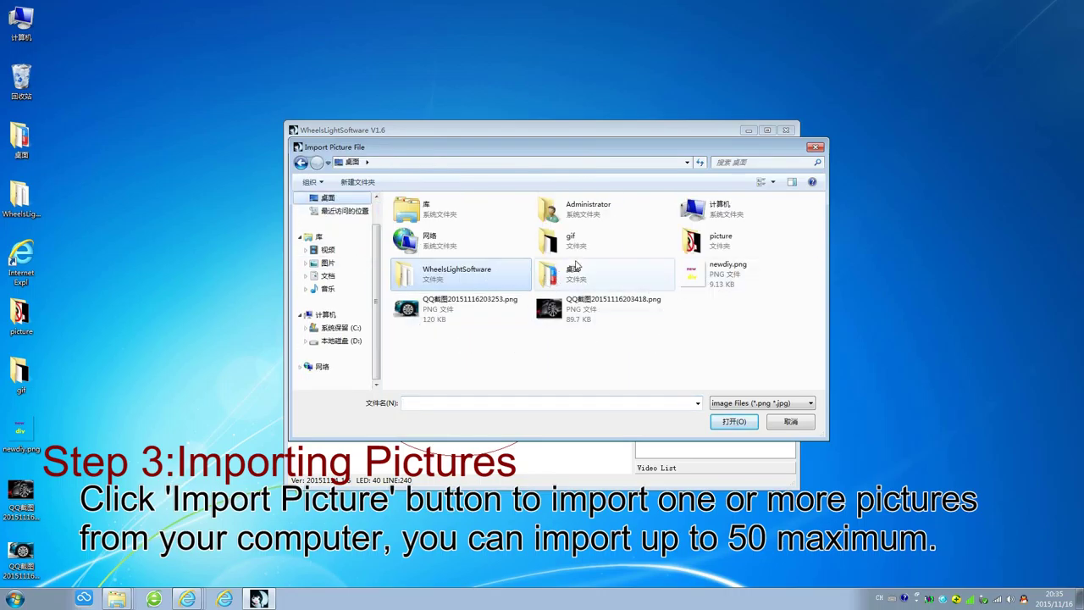
click(718, 246)
double_click(718, 246)
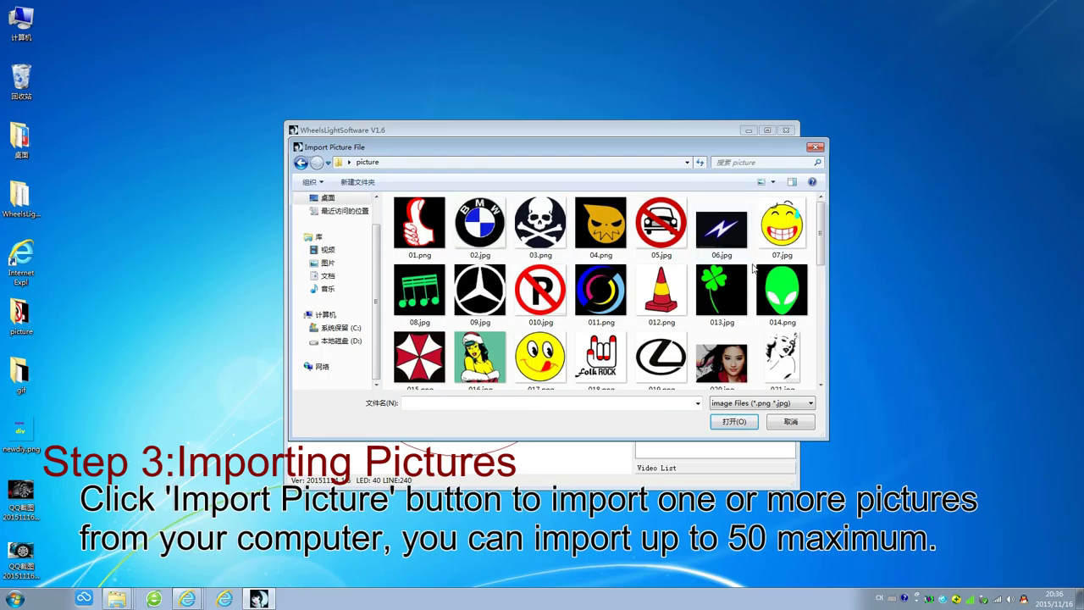
drag(753, 268, 524, 222)
scroll(524, 222, down, 1)
drag(808, 315, 603, 226)
click(734, 421)
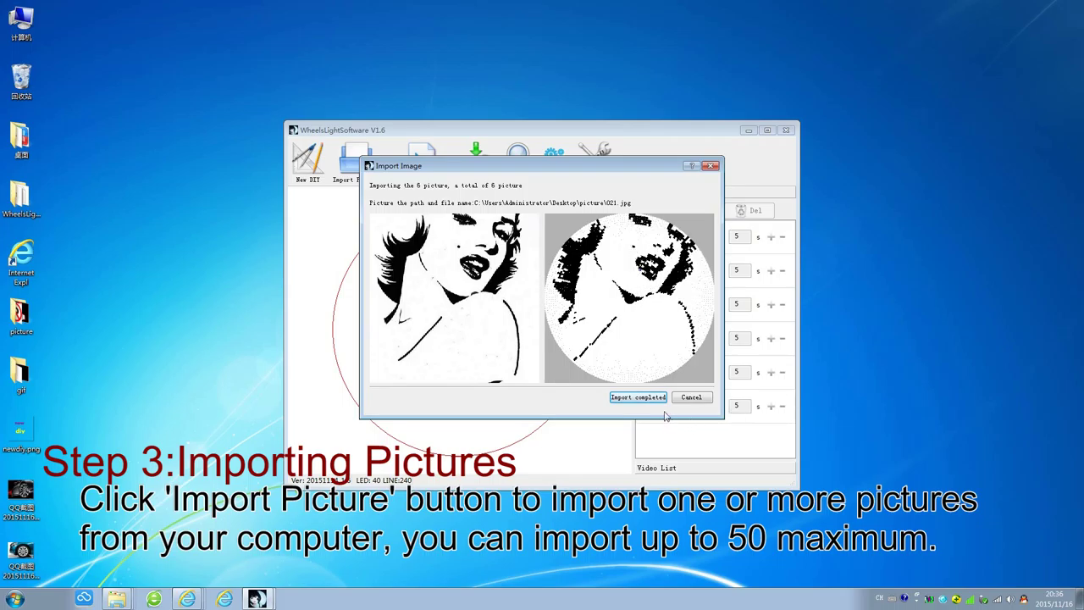
click(642, 398)
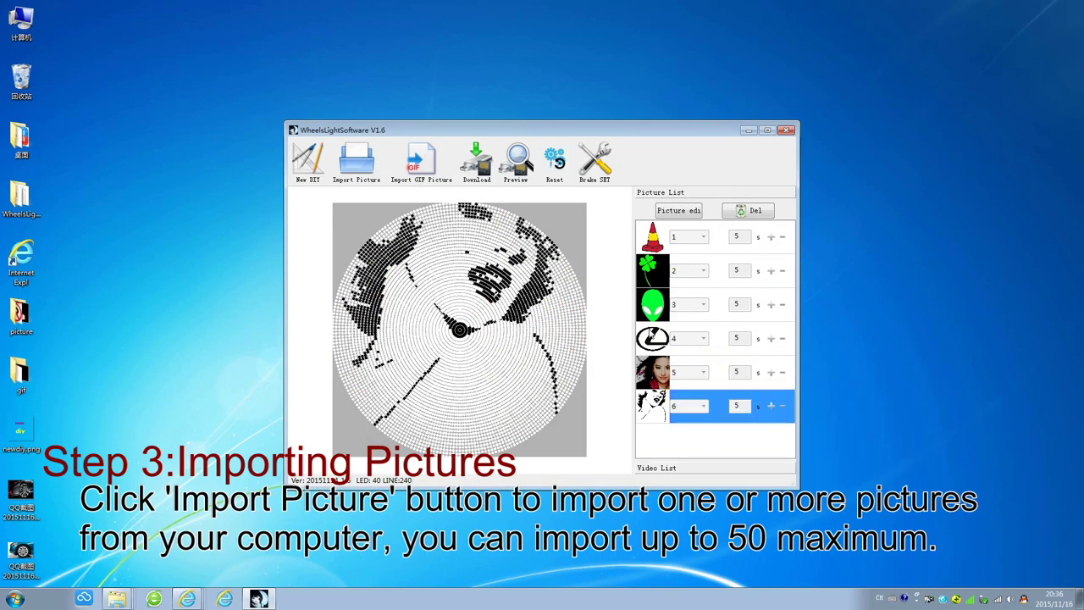
Try adjusting the display range of the 020 woman's portrait by moving and zooming it in the picture editor, and discard the edit
click(661, 379)
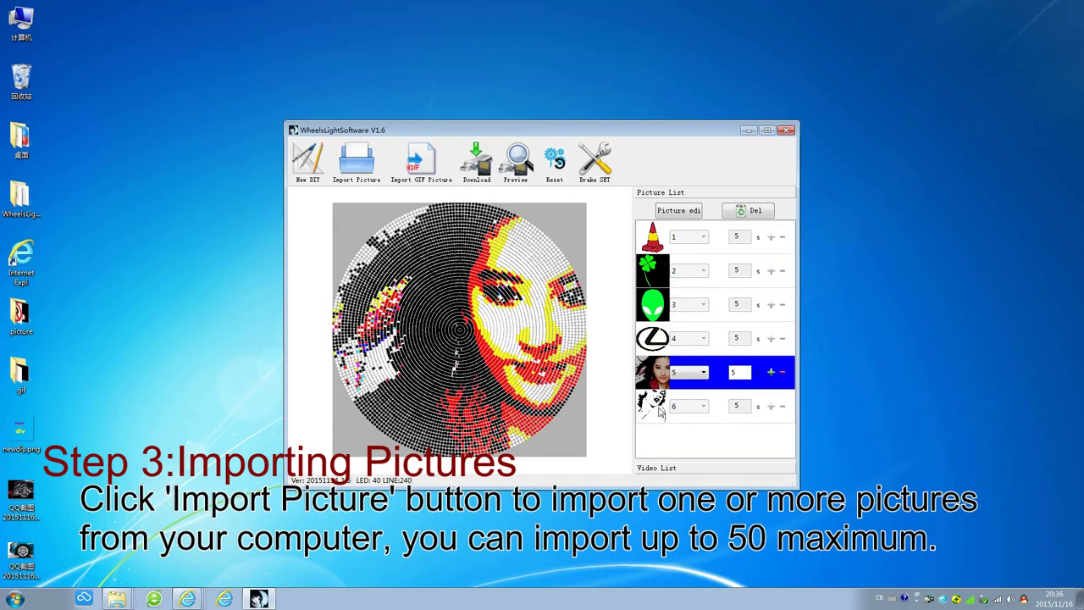
click(679, 211)
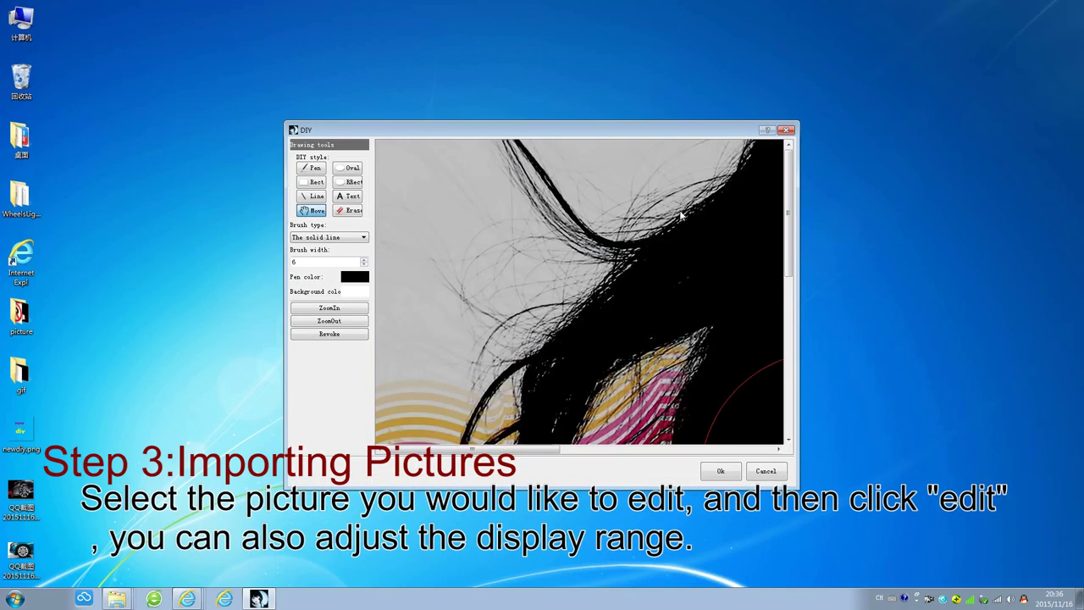
drag(549, 453, 629, 452)
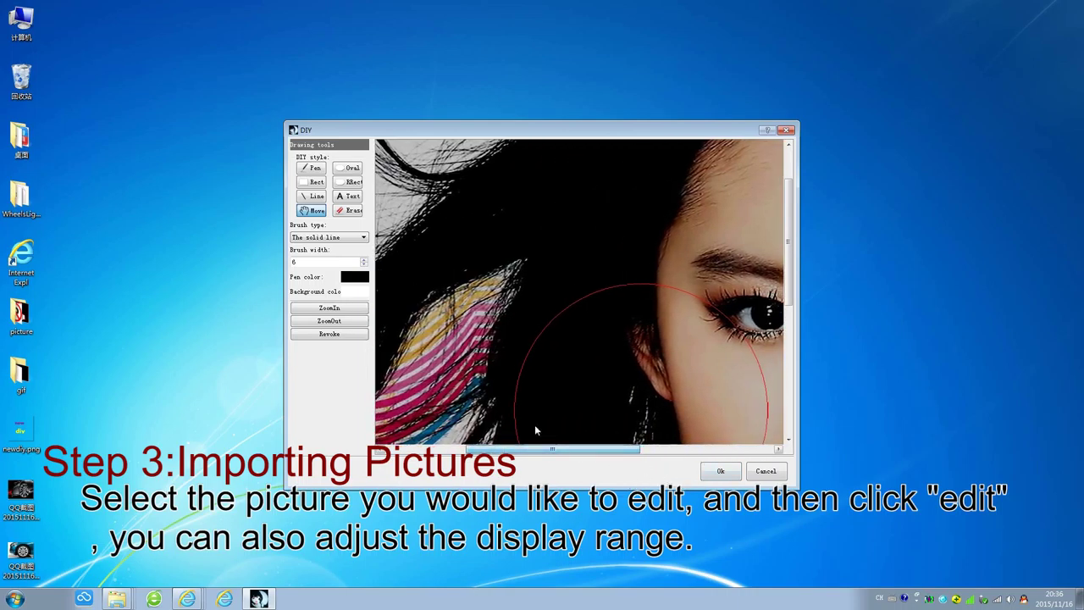
click(335, 326)
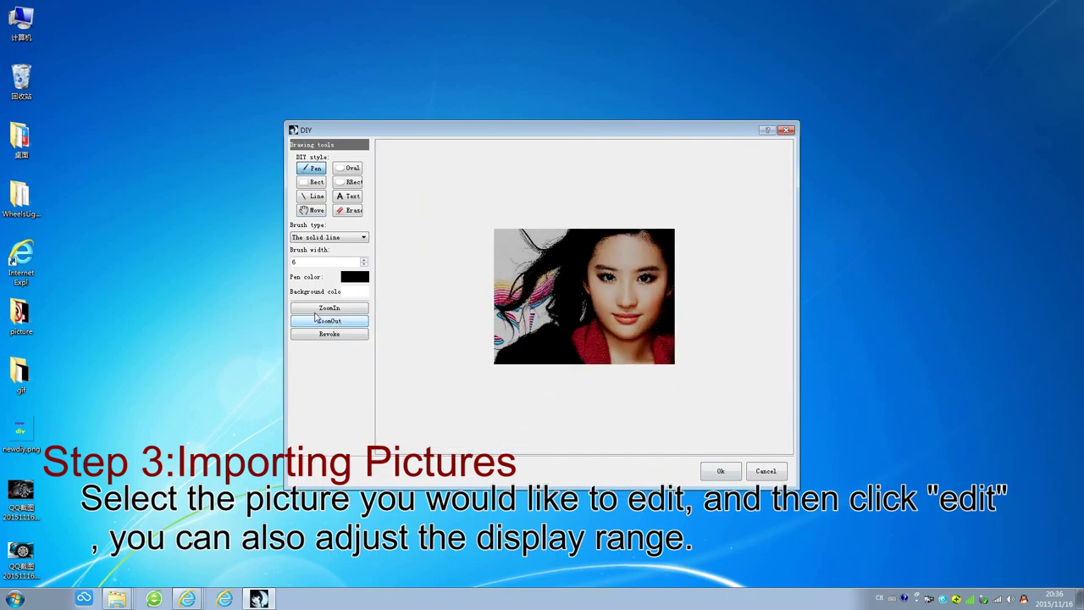
click(324, 308)
click(337, 322)
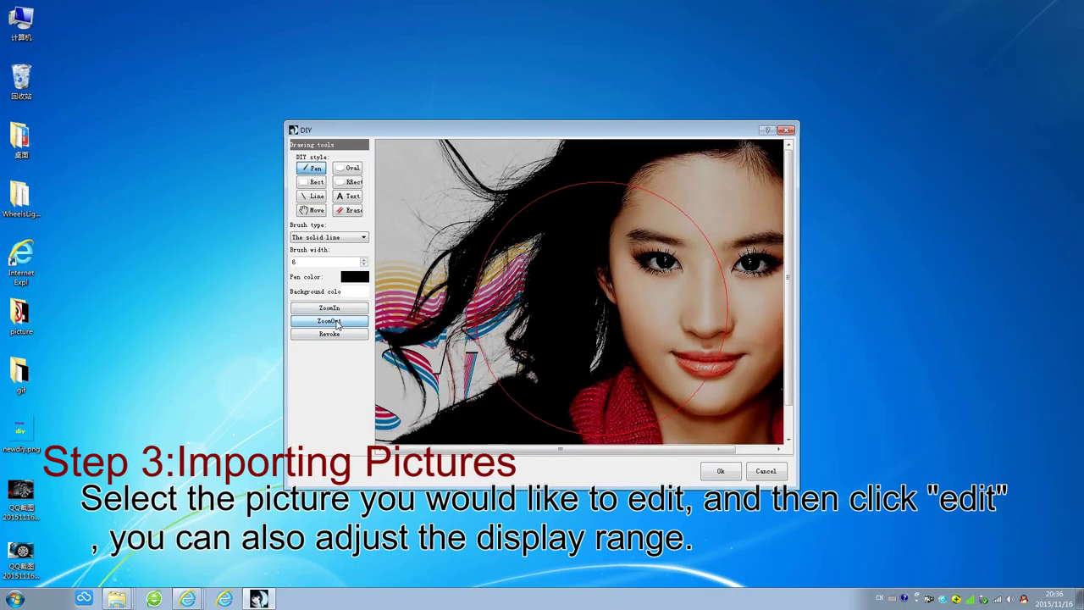
click(337, 322)
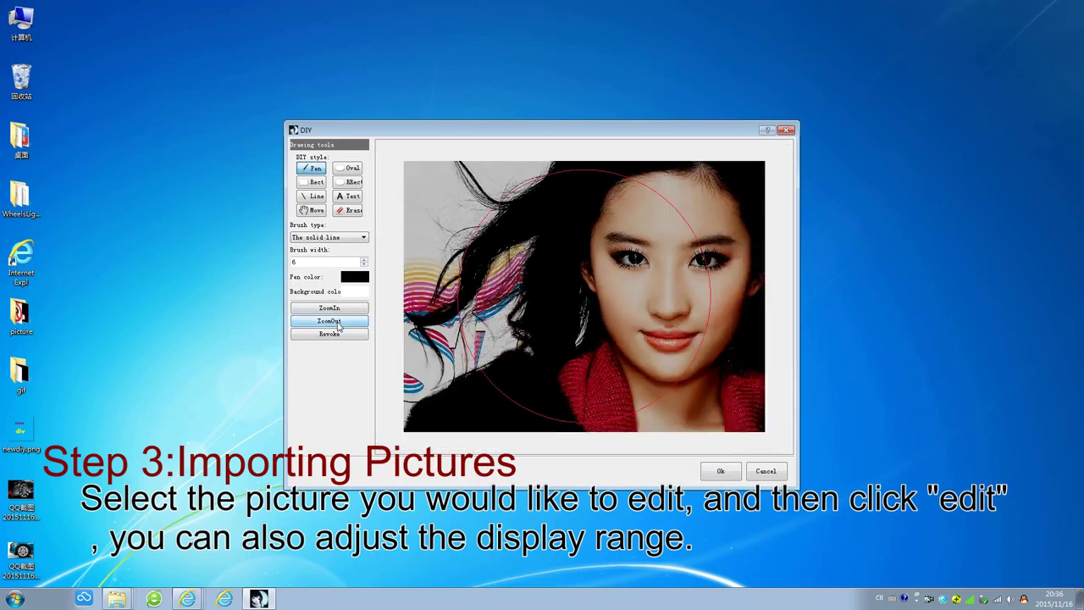
click(776, 474)
Open the traffic cone picture for editing and draw a dark red letter "n" beside the cone with the Pen
click(673, 372)
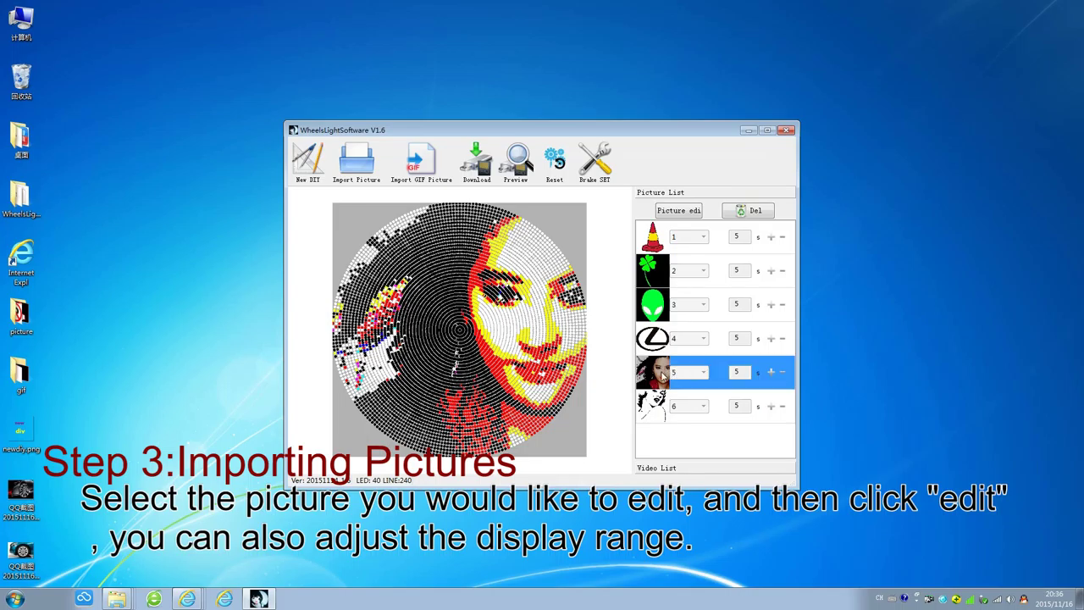
click(664, 337)
click(661, 307)
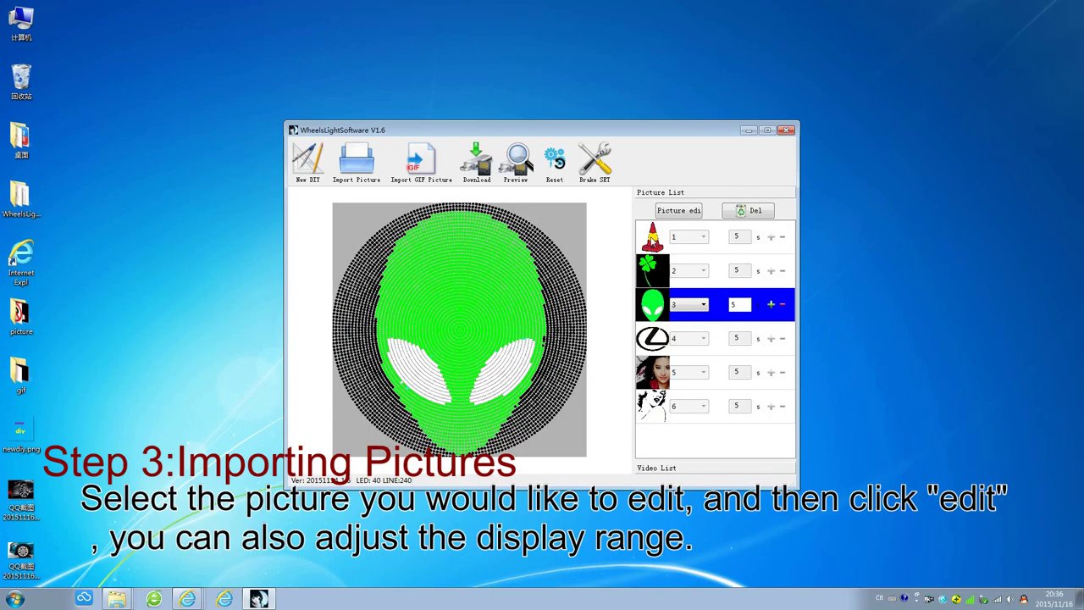
click(655, 242)
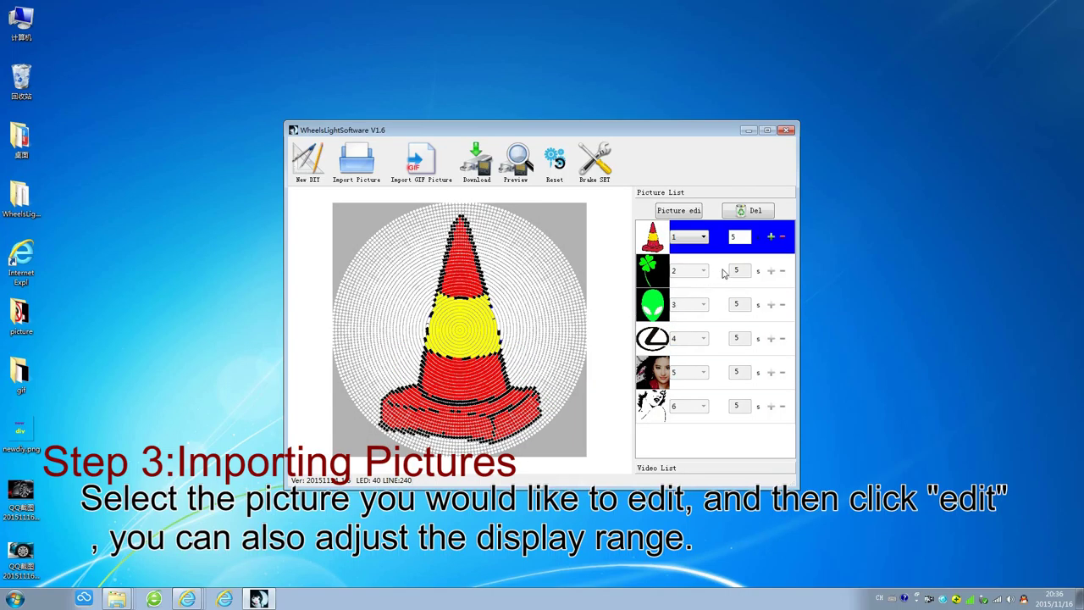
click(677, 212)
click(312, 169)
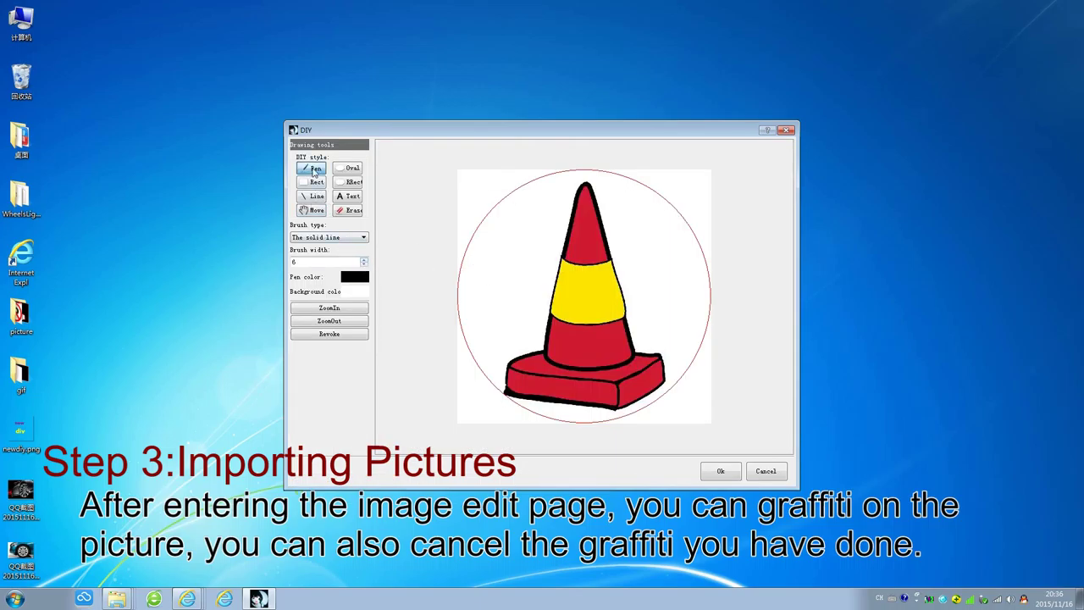
click(355, 277)
click(428, 214)
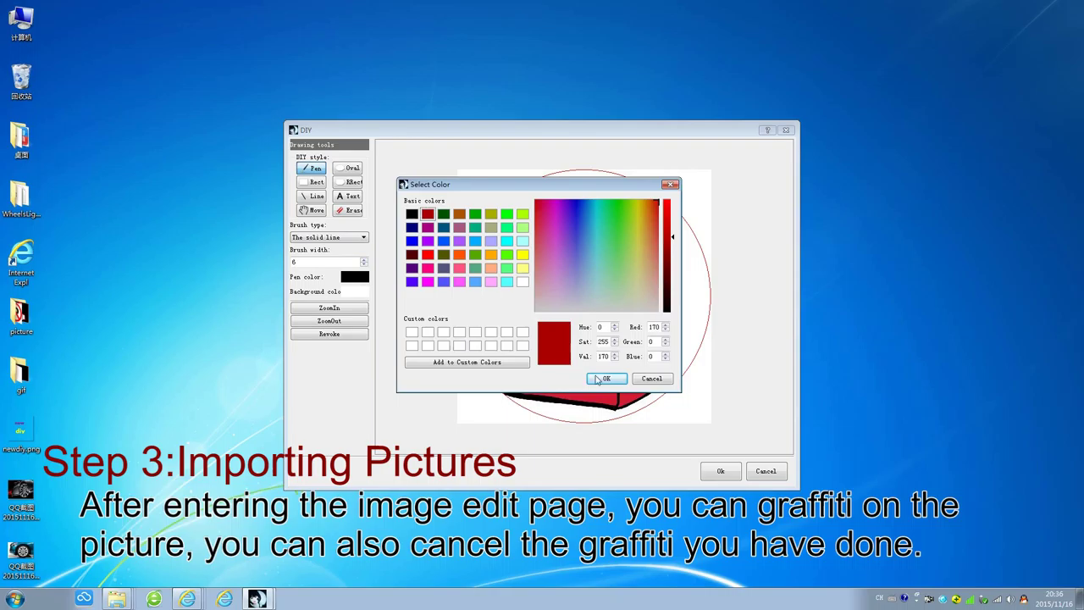
click(606, 379)
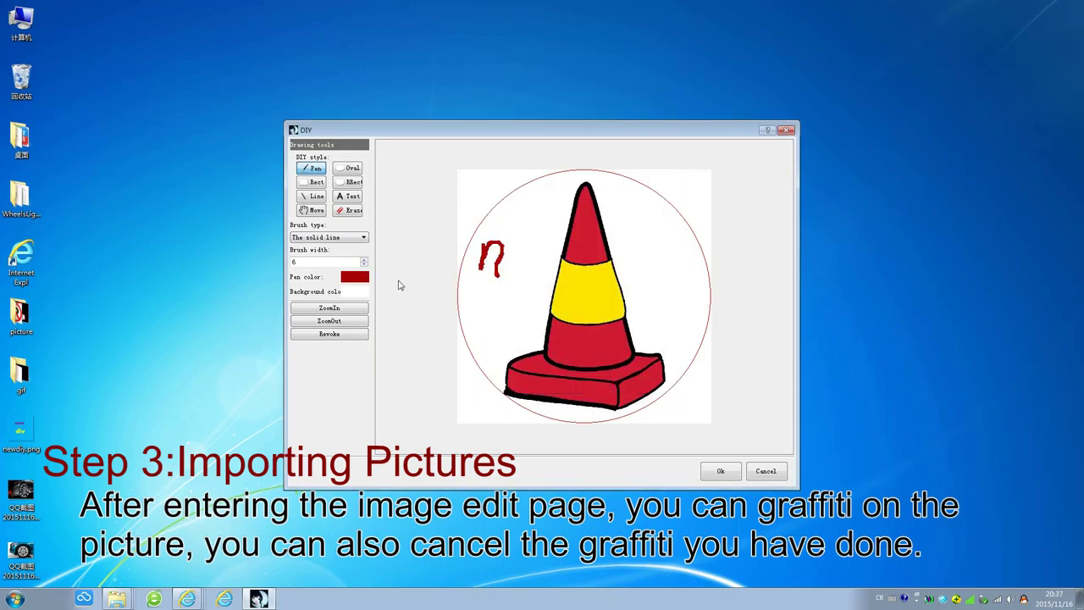
Set the pen colour to purple and draw a letter "e" right after the red "n" on the cone picture
click(356, 278)
click(430, 227)
click(606, 378)
click(344, 312)
click(344, 312)
click(339, 322)
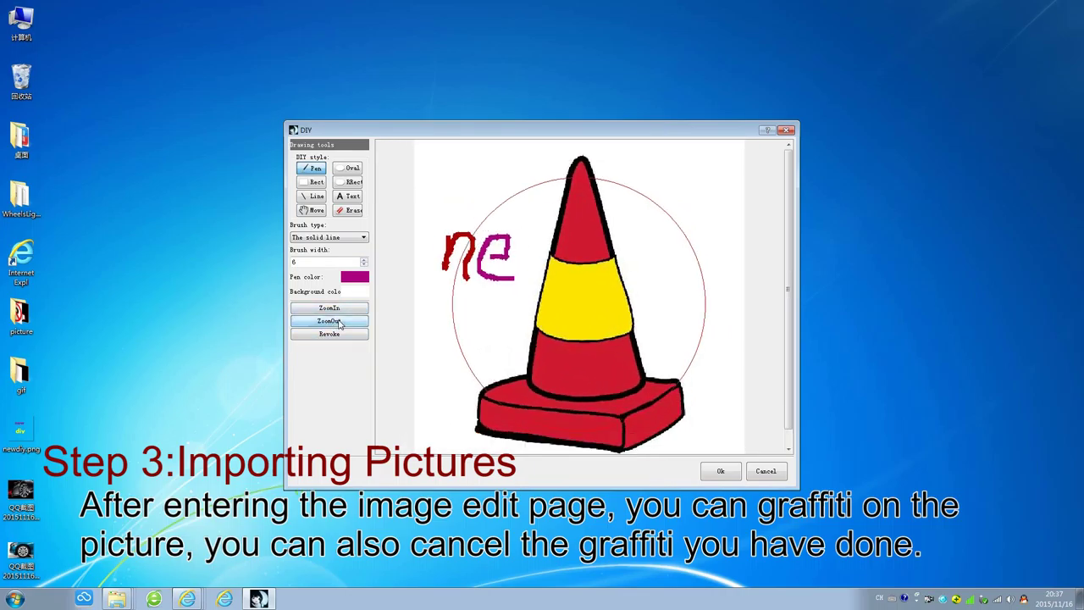
click(339, 322)
click(339, 323)
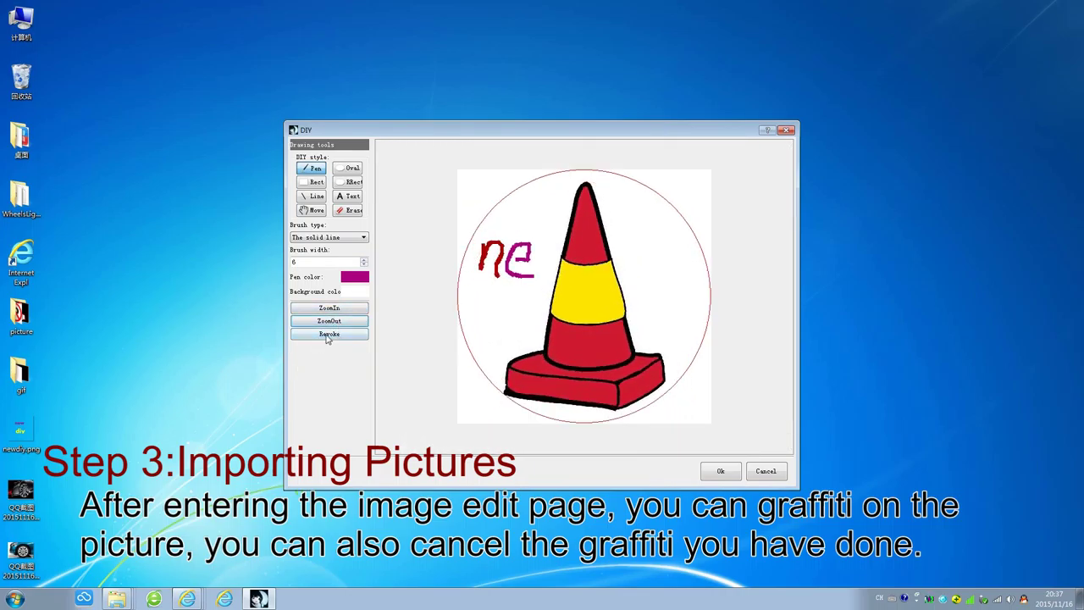
Revoke the pen strokes on the traffic cone picture and close the editor without saving
click(329, 334)
click(328, 334)
click(329, 334)
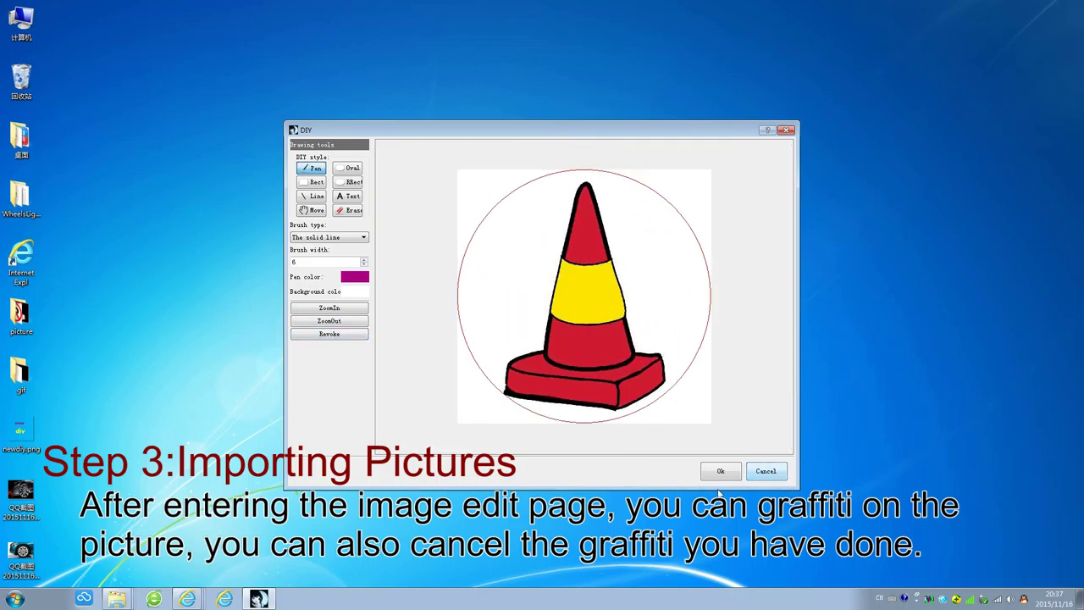
click(758, 474)
click(554, 324)
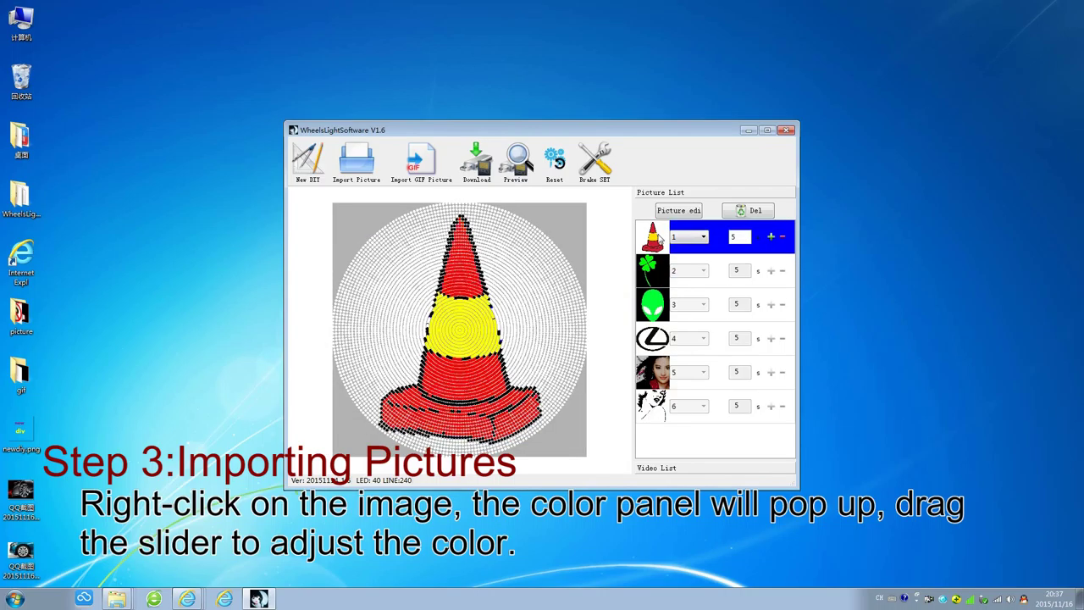
Adjust the chroma of the 020 woman's portrait to shift its colours from red and yellow towards blue and magenta
right_click(662, 378)
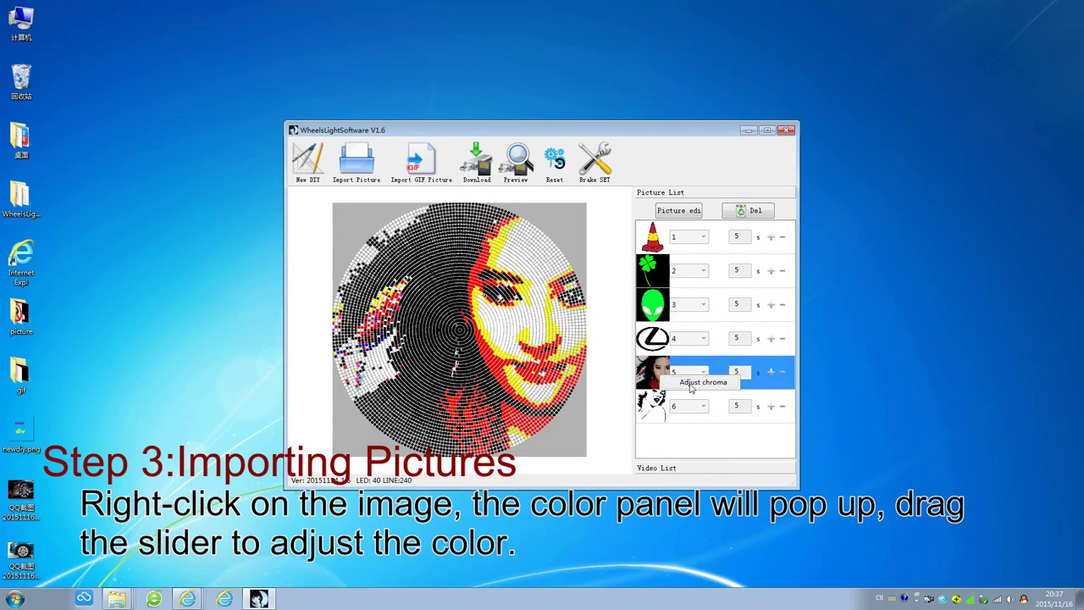
click(701, 382)
drag(573, 285, 551, 314)
click(629, 332)
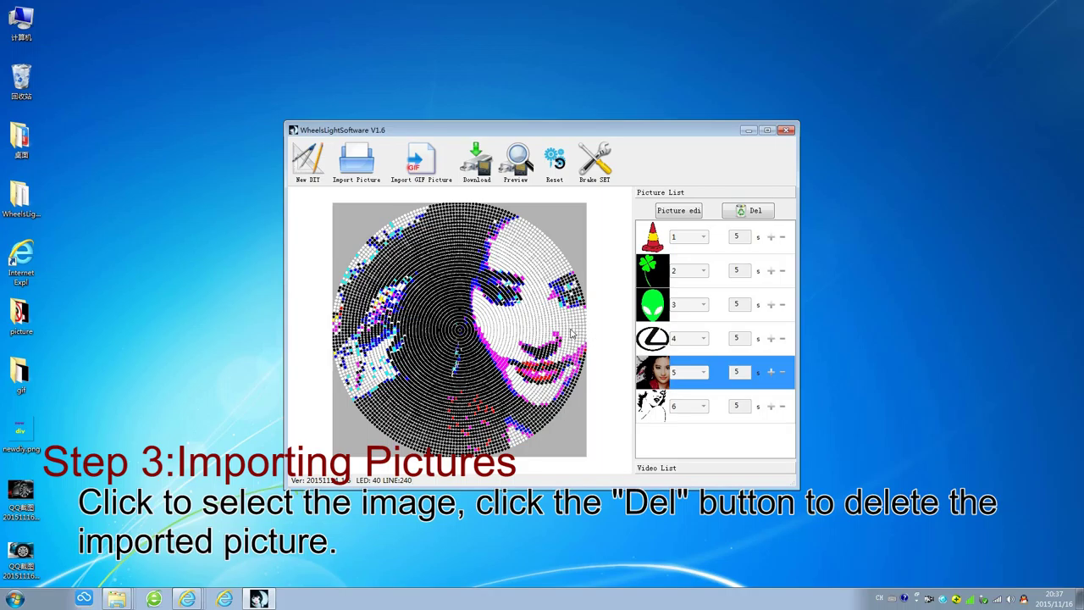
Examine the imported pictures one after another in the circular wheel preview
click(665, 379)
click(659, 414)
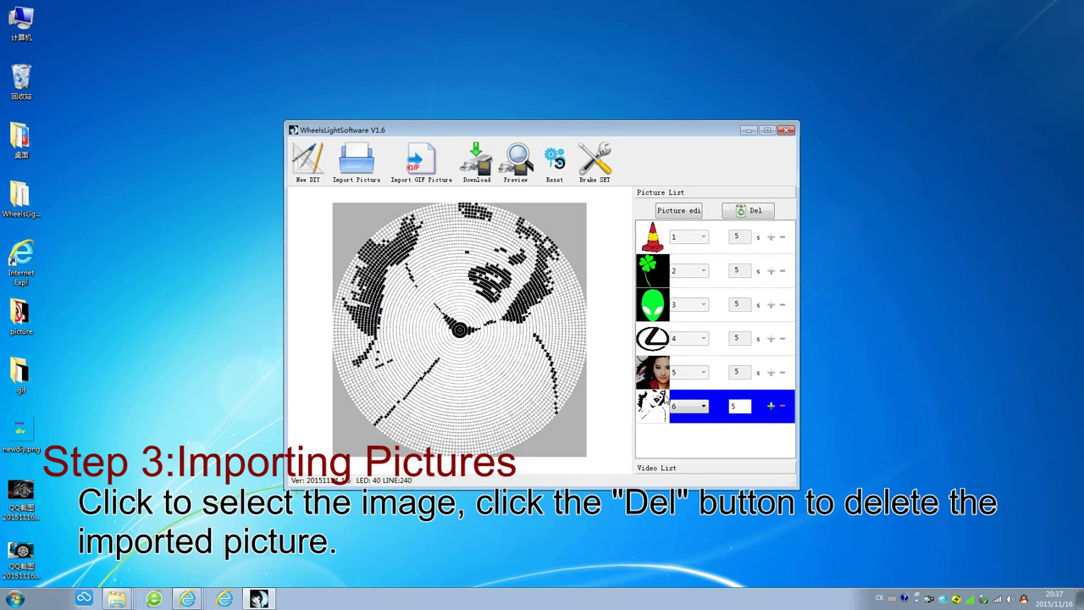
click(652, 305)
click(651, 267)
click(652, 305)
click(652, 338)
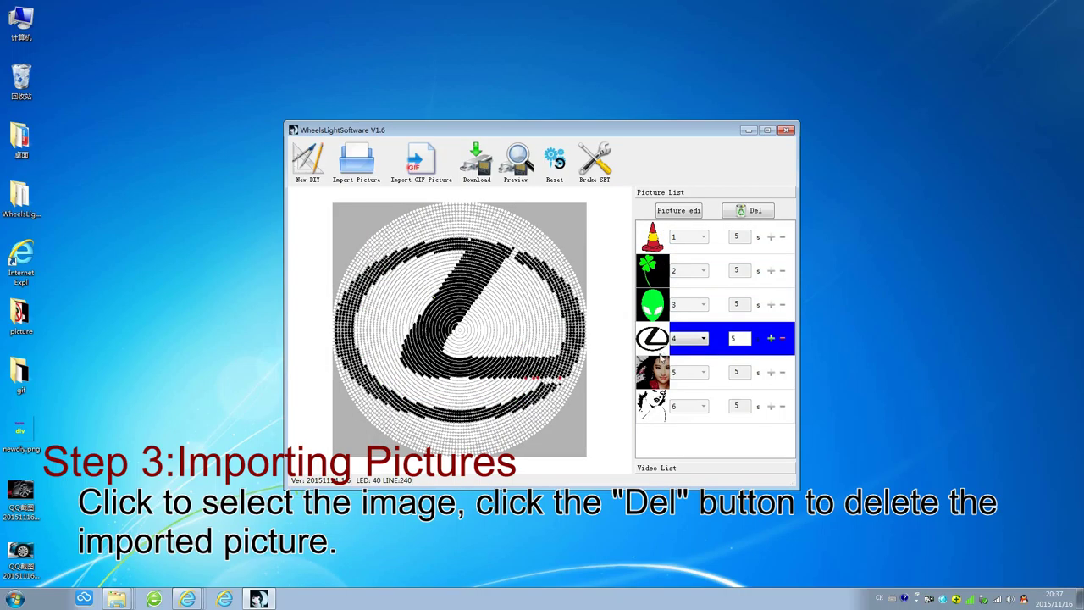
click(652, 373)
click(655, 415)
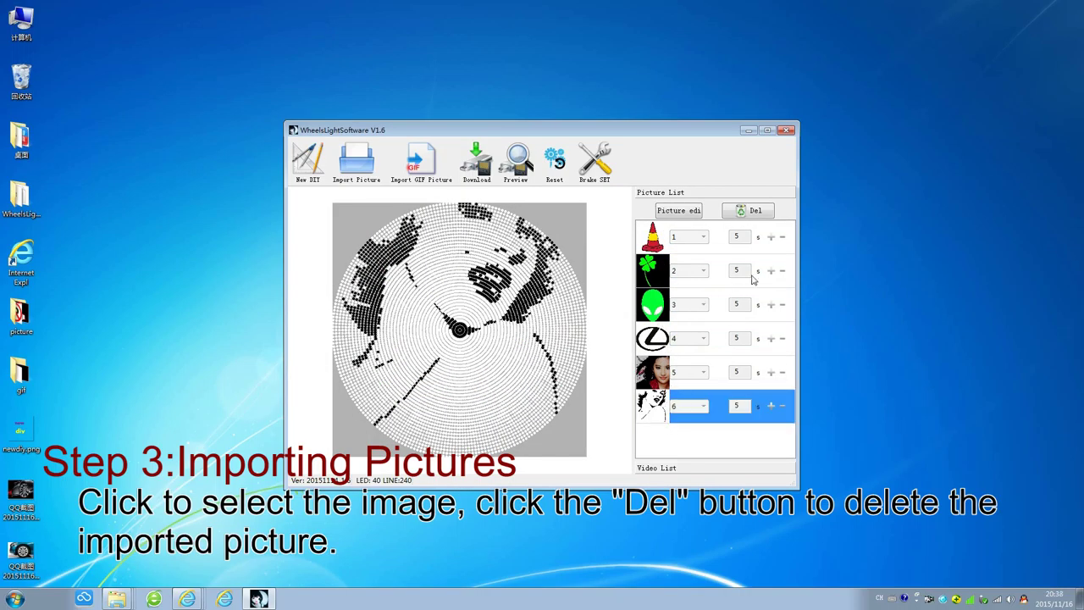
click(652, 379)
click(651, 348)
click(664, 404)
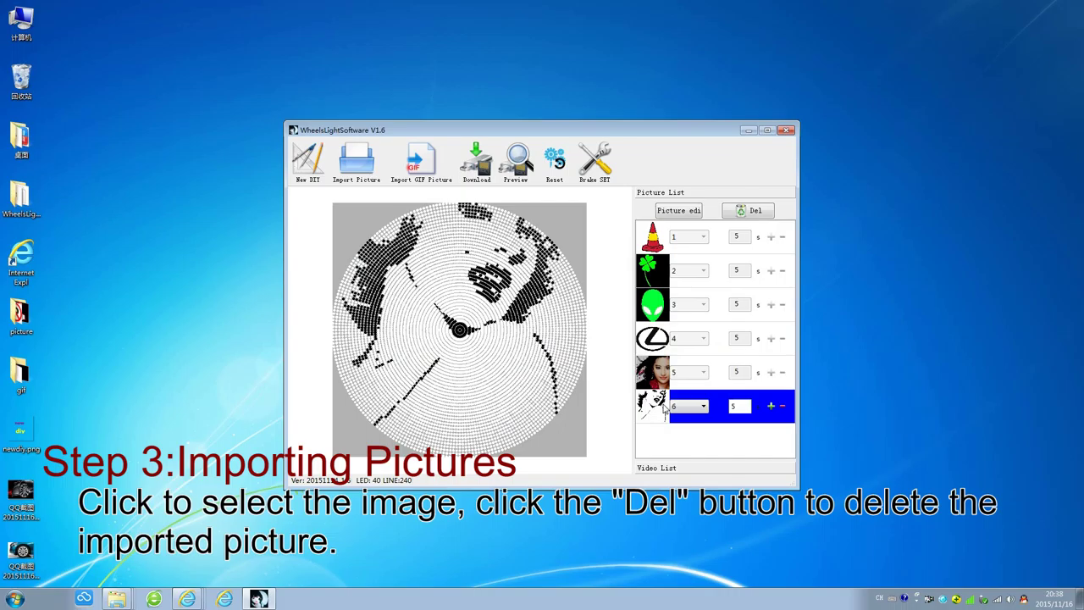
click(661, 374)
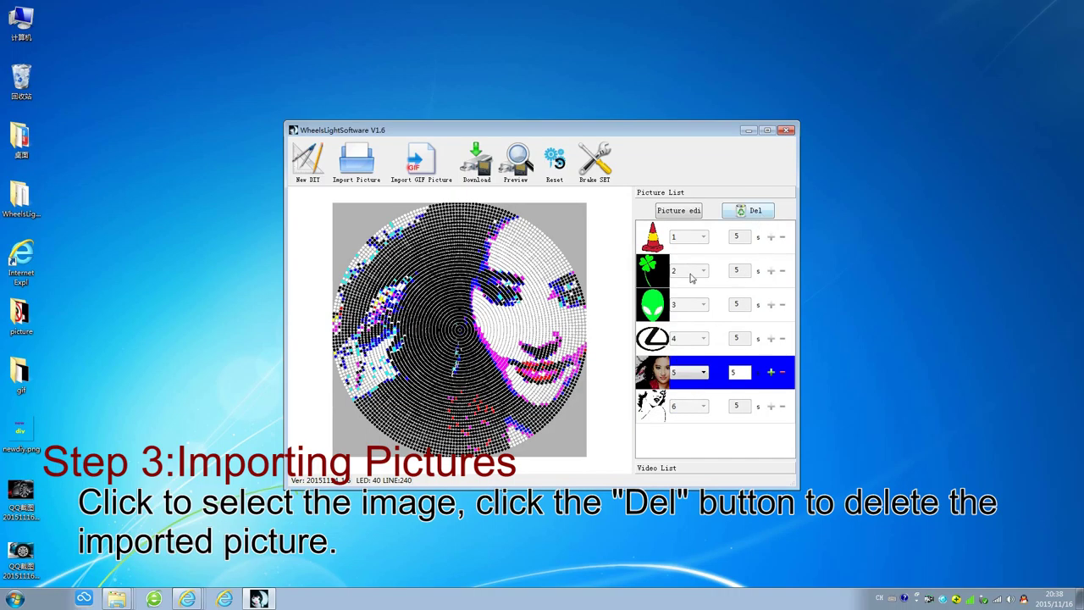
click(656, 337)
Delete the 020 woman's portrait and the traffic cone picture from the picture list
click(658, 378)
click(755, 210)
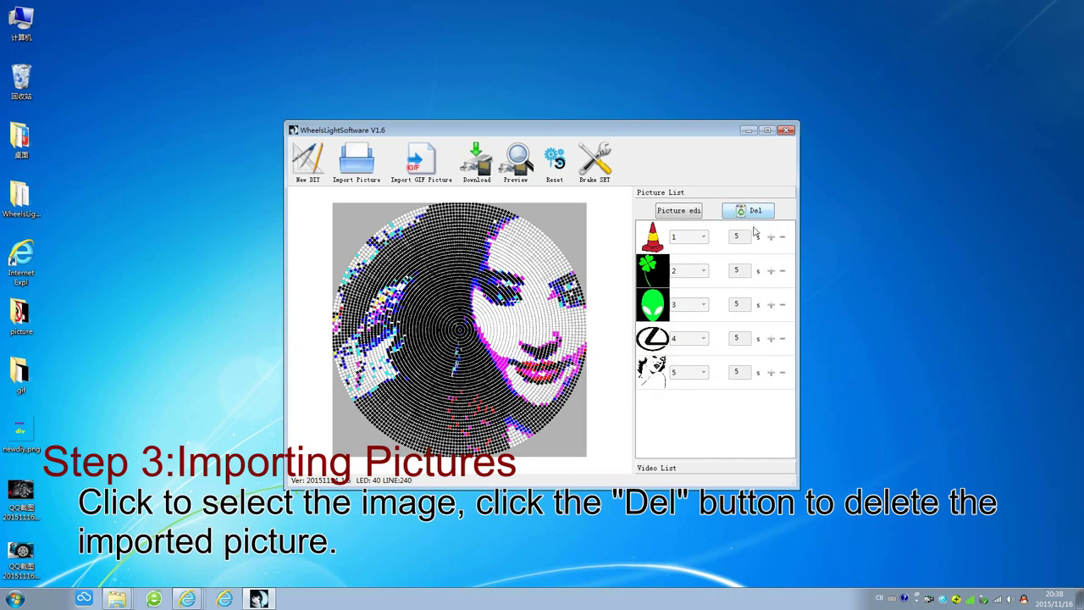
click(758, 211)
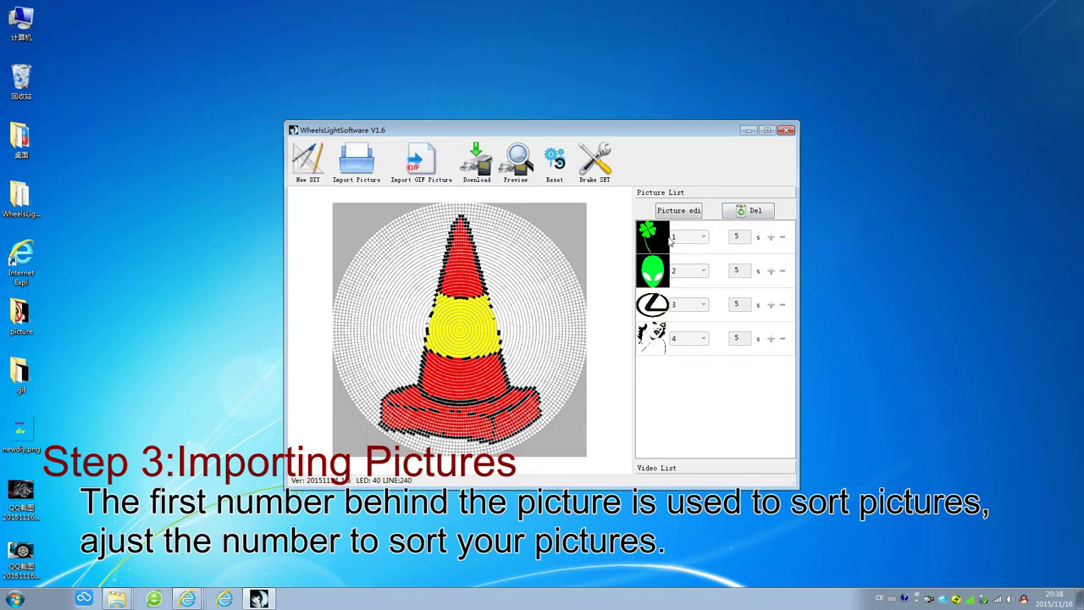
Move the four-leaf clover picture to position 3 in the picture order
click(704, 241)
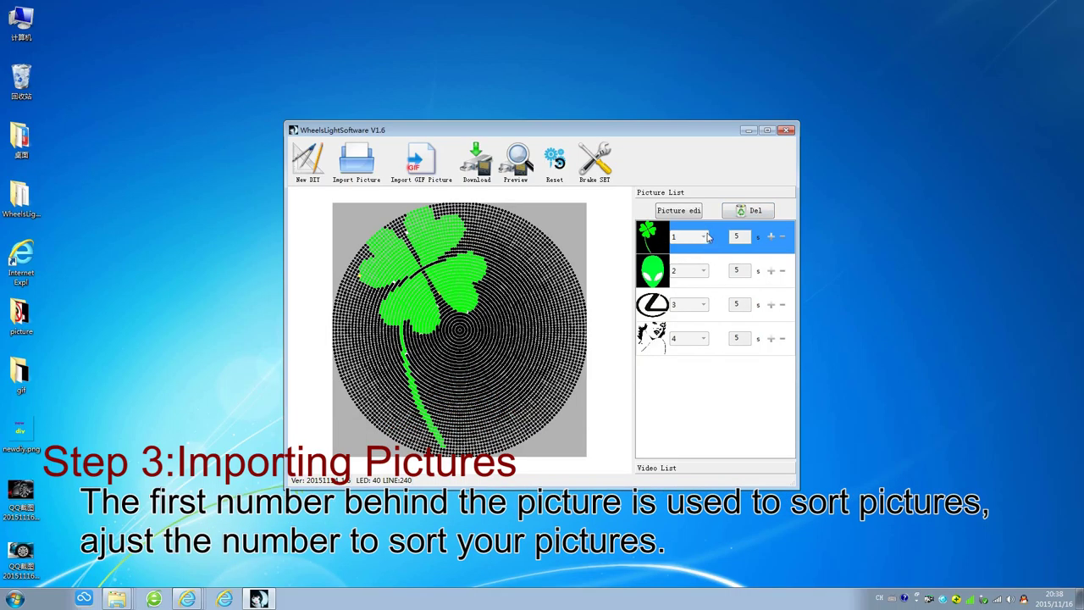
click(704, 237)
click(690, 275)
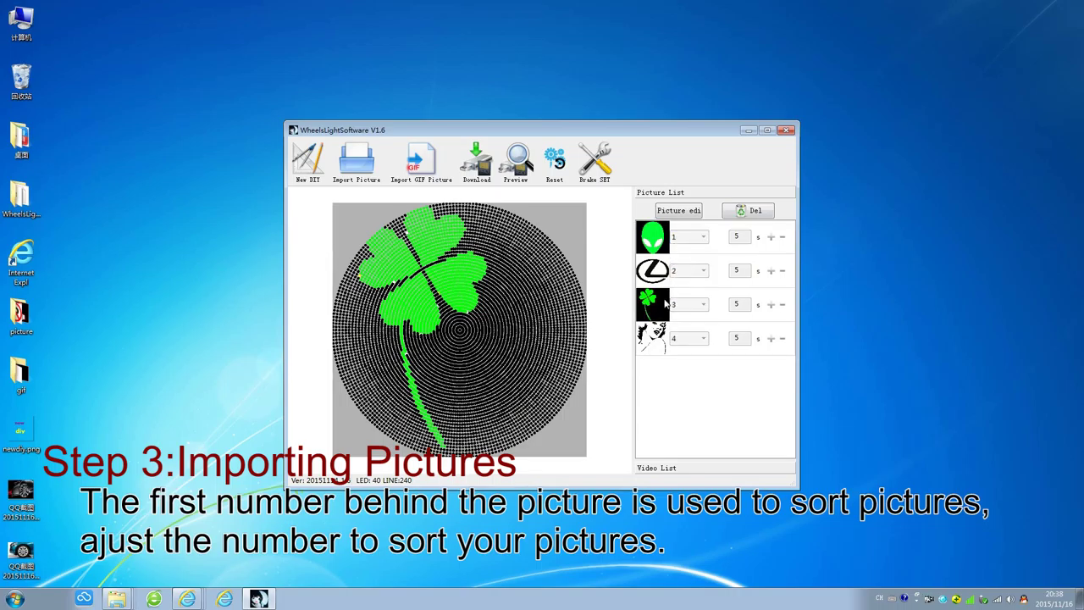
Set the display time to 7 seconds for the clover picture and 3.4 seconds for the Lexus logo
click(771, 306)
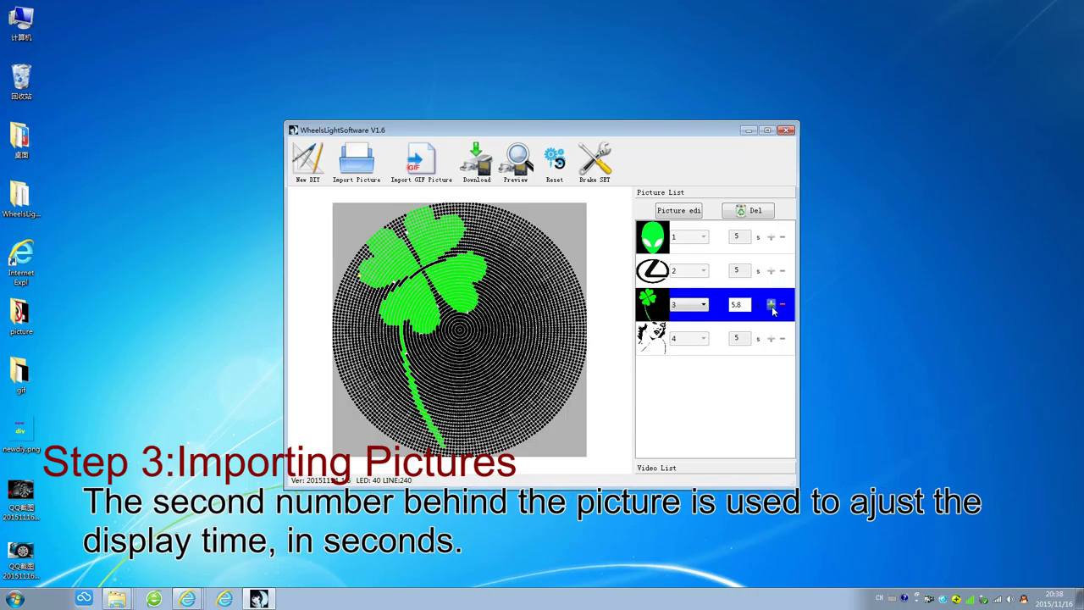
click(783, 271)
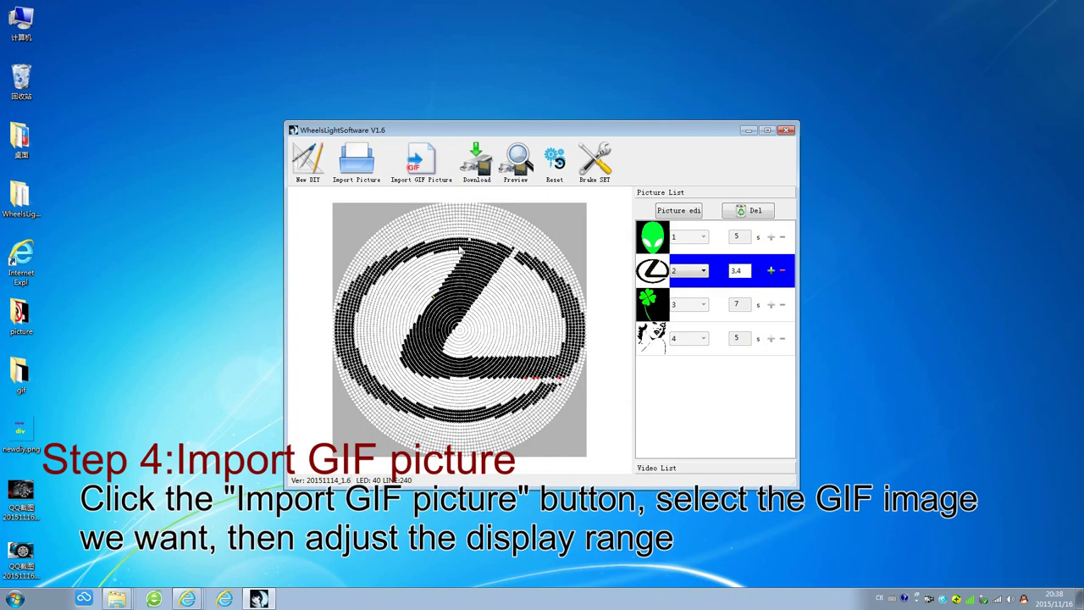
Open benz.gif from the desktop's gif folder for GIF import
click(424, 170)
click(328, 229)
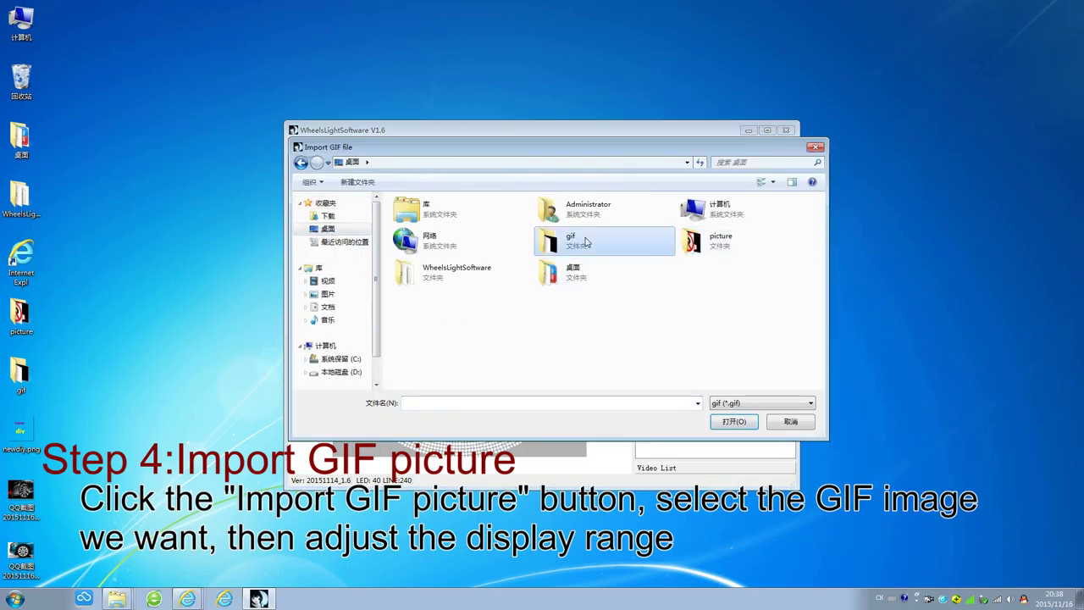
double_click(586, 243)
double_click(415, 230)
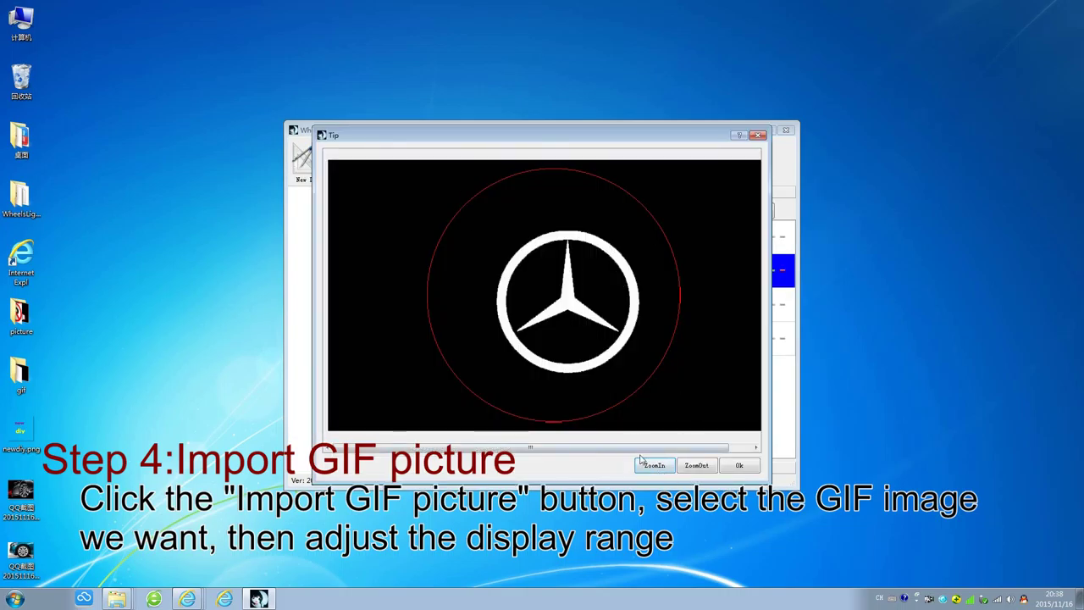
Enlarge the Mercedes star animation and move the circular display range over the logo
click(641, 460)
click(643, 462)
click(696, 471)
click(682, 473)
drag(641, 370, 647, 363)
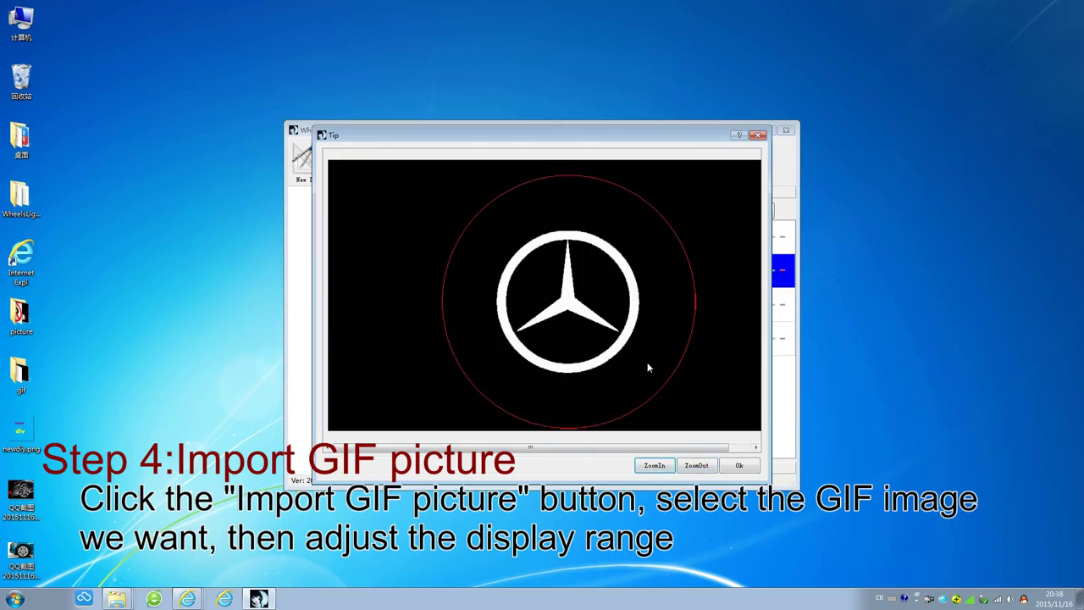
click(655, 462)
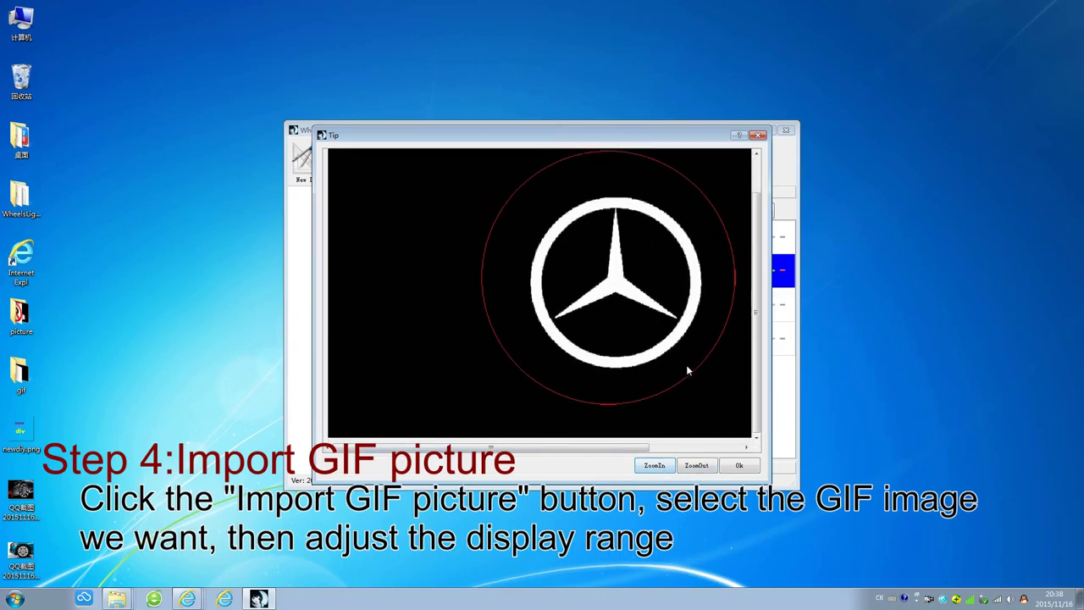
click(655, 464)
click(654, 465)
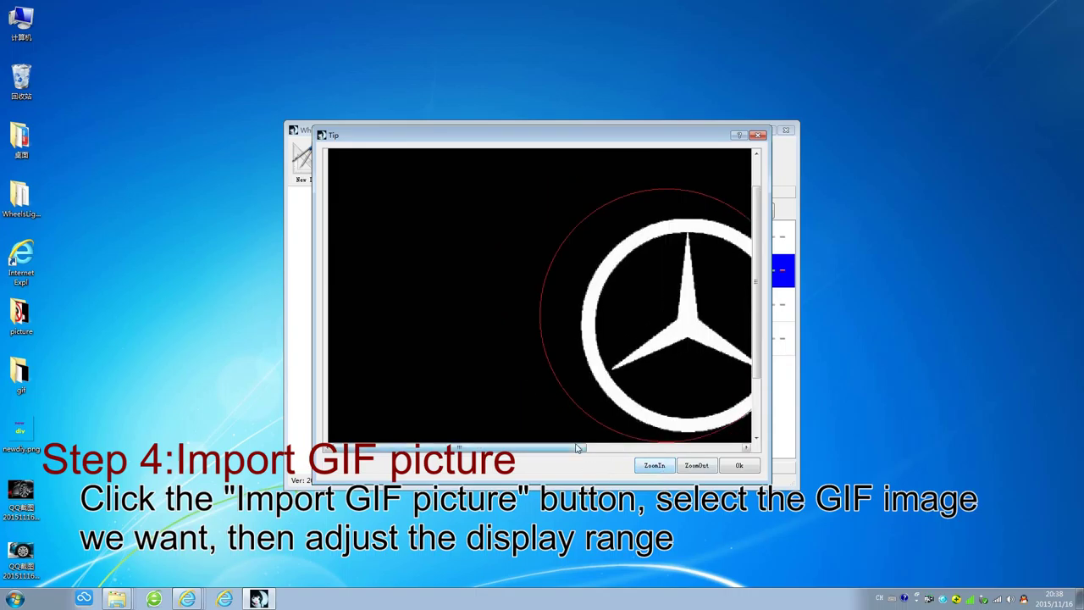
drag(593, 449, 667, 448)
scroll(605, 387, down, 2)
drag(605, 387, 587, 363)
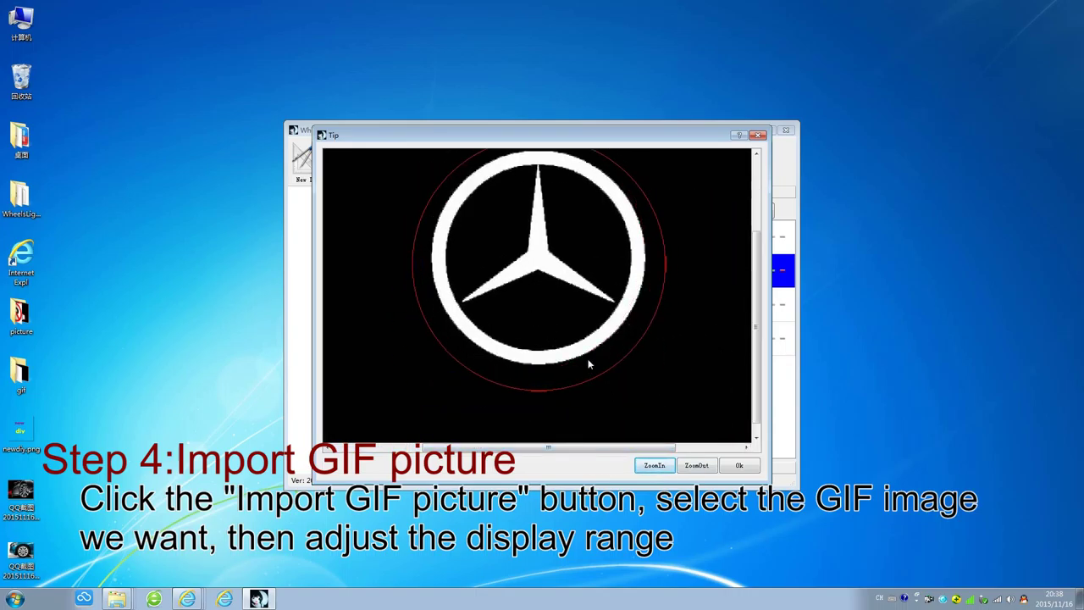
Enlarge the star further and align the display range closely around the outer ring of the Mercedes logo
scroll(588, 363, up, 1)
click(654, 465)
drag(667, 427, 600, 340)
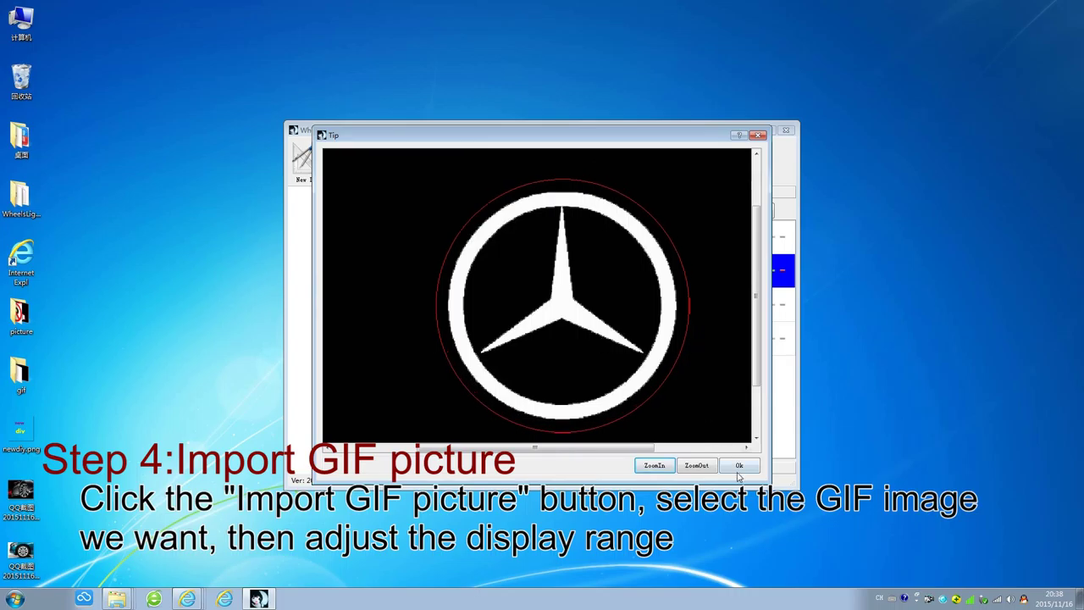
click(695, 467)
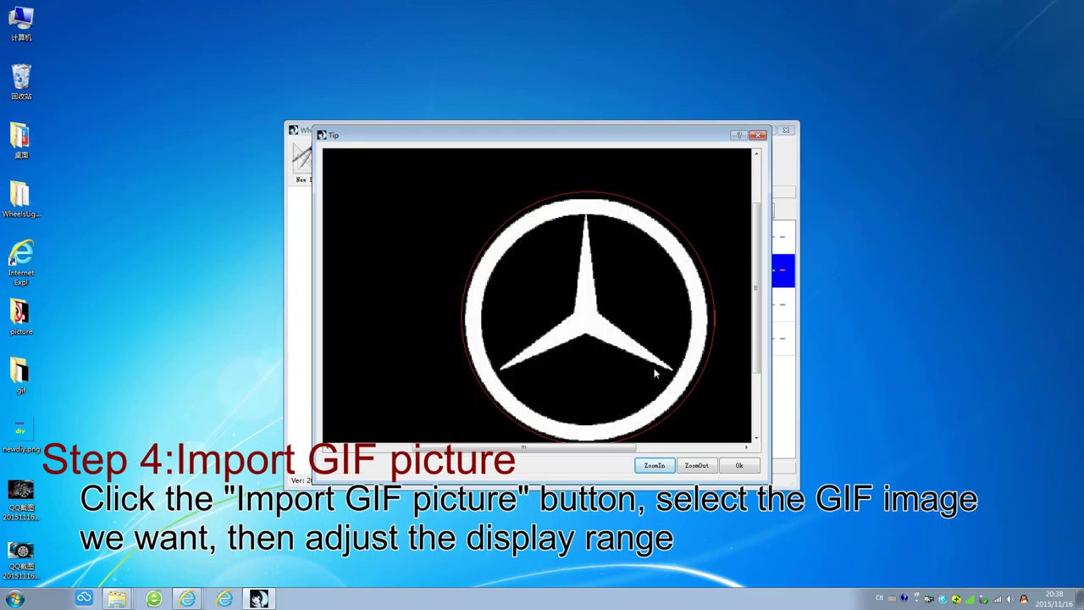
scroll(658, 373, down, 2)
drag(660, 366, 667, 367)
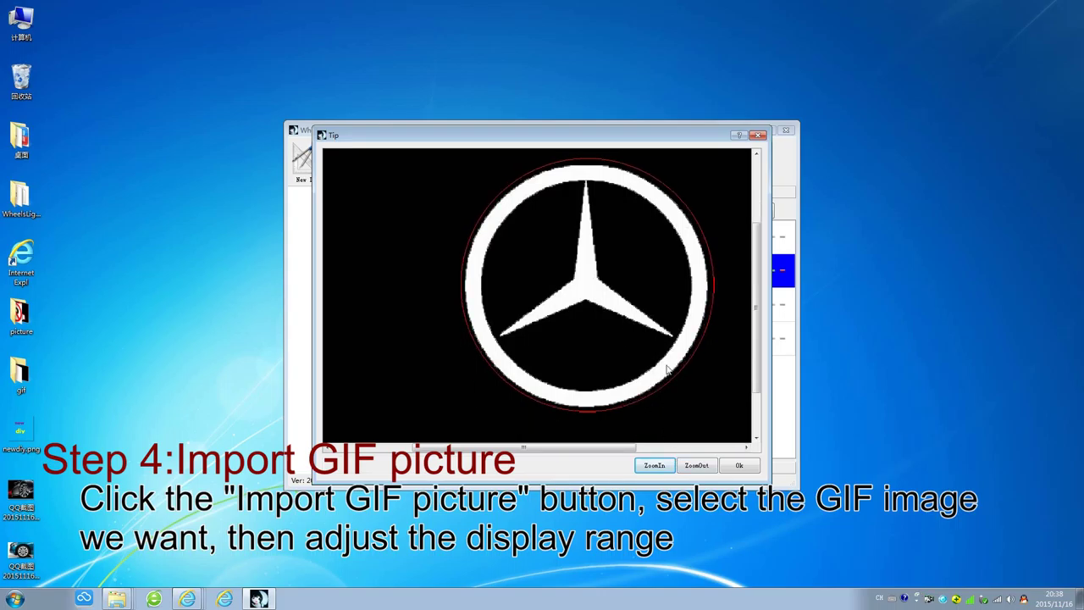
Import the framed Mercedes star animation and play it in the wheel preview
click(739, 465)
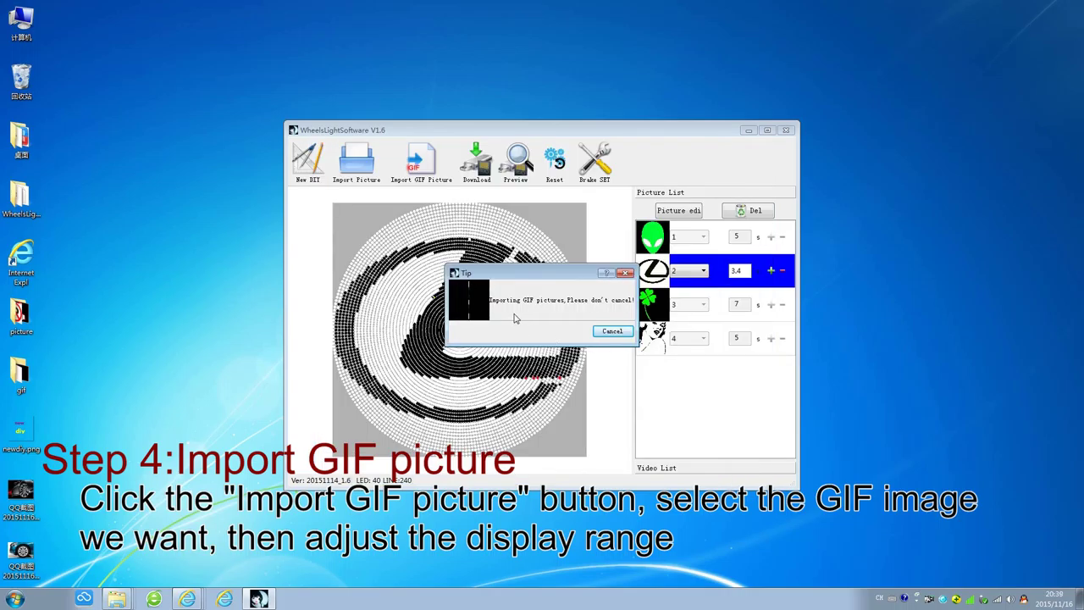
click(643, 267)
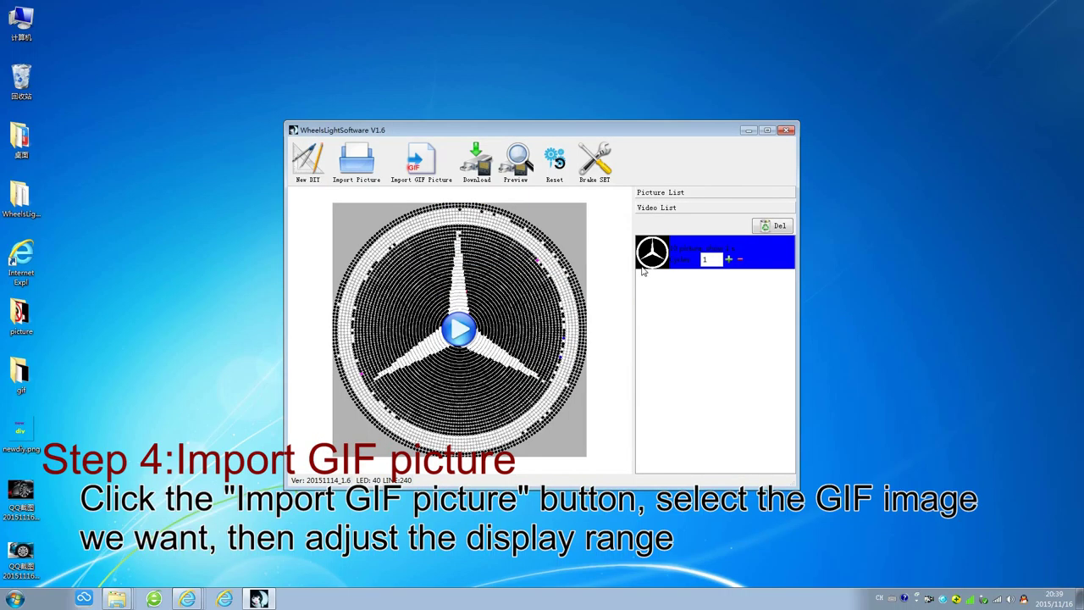
click(457, 331)
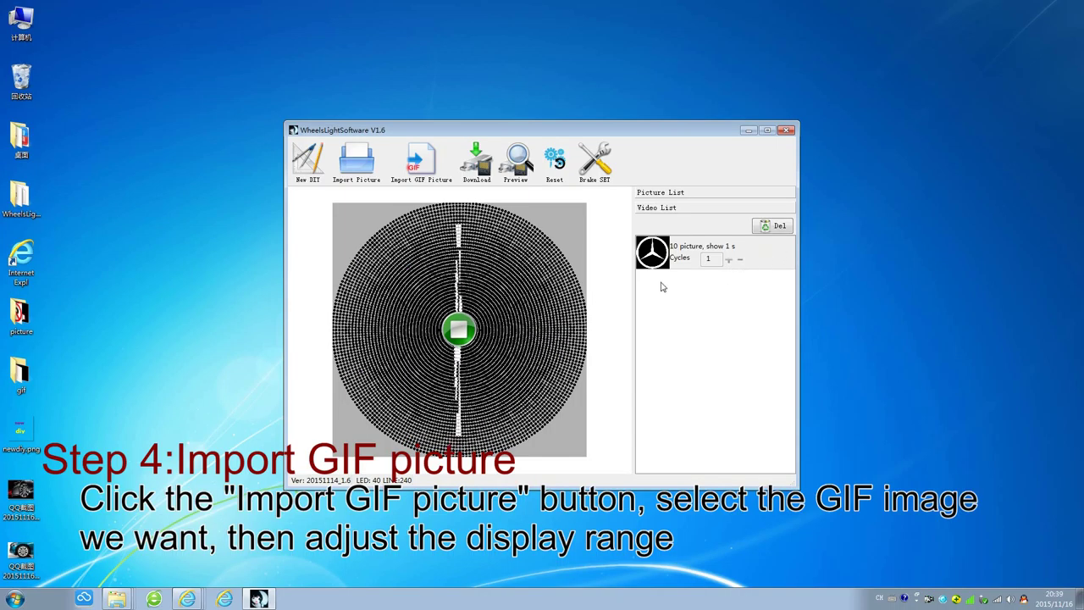
Import dance.gif, enlarged so the display range fits inside the image height, and play it in the wheel preview
click(418, 160)
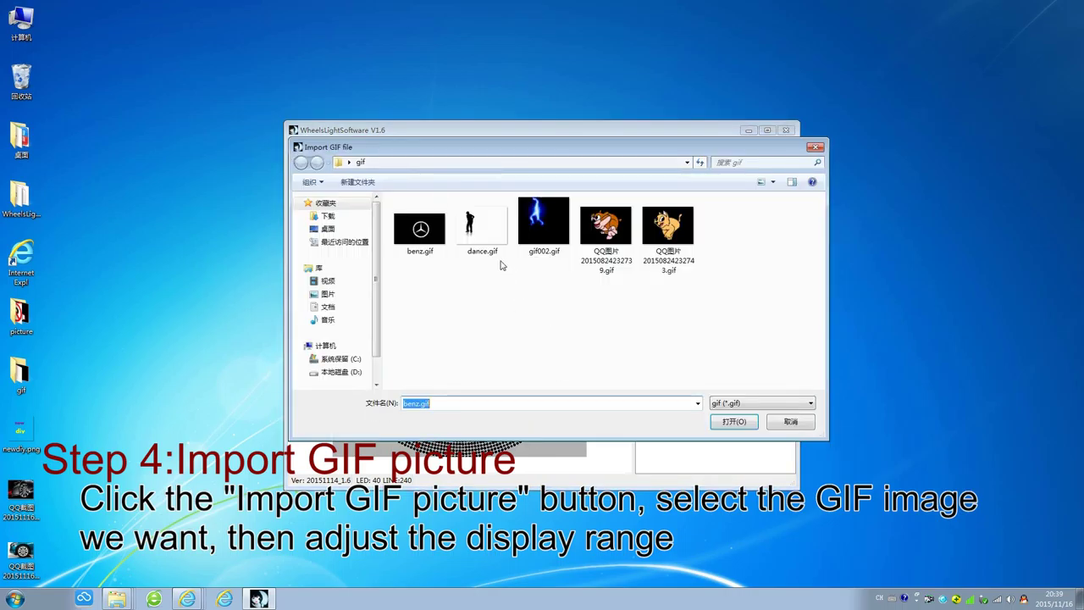
double_click(481, 227)
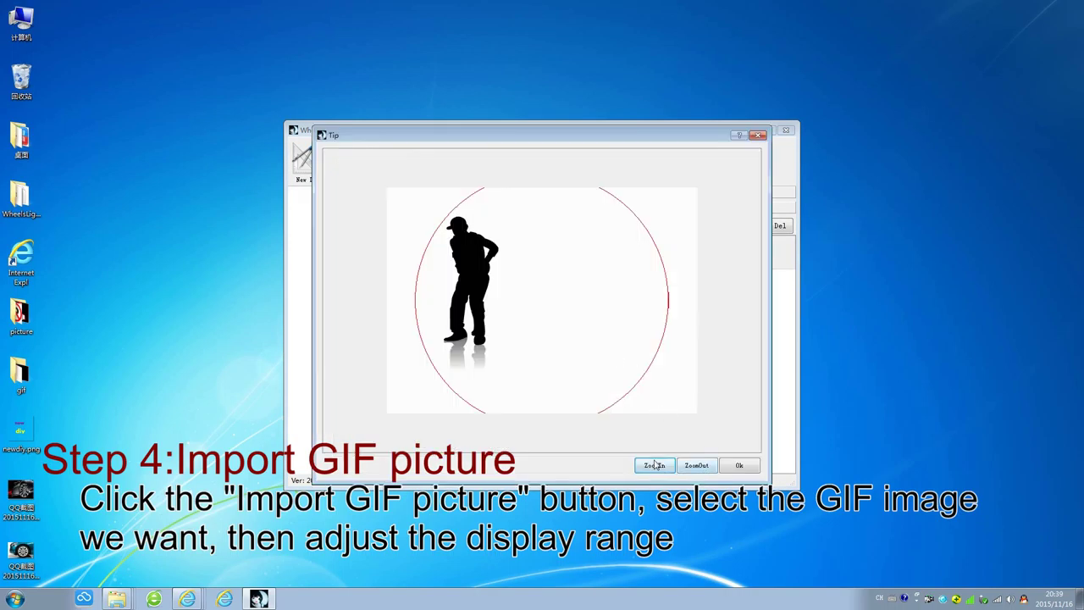
click(653, 465)
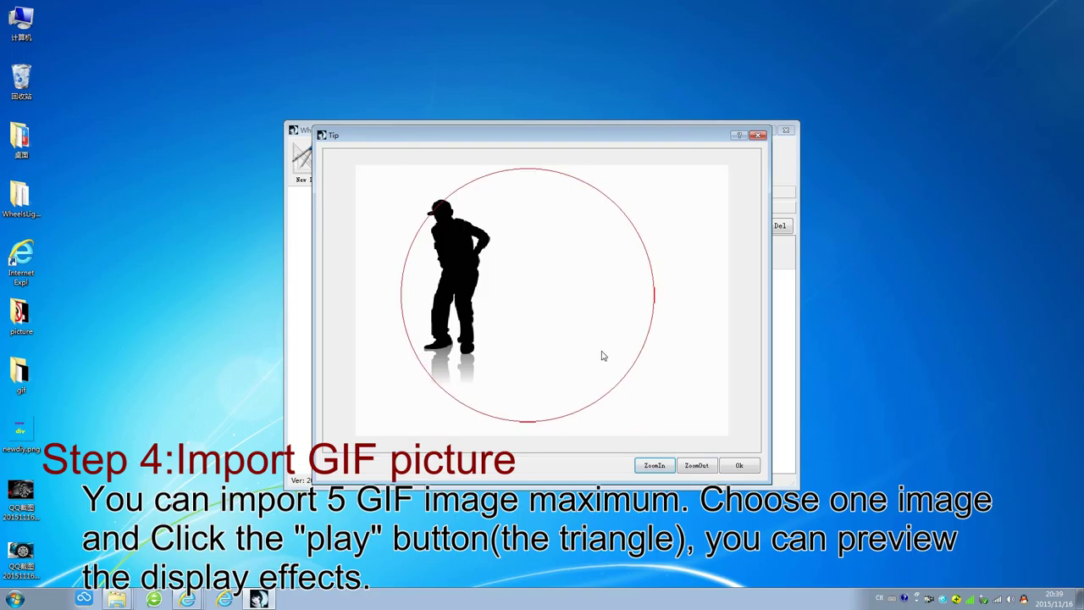
click(739, 465)
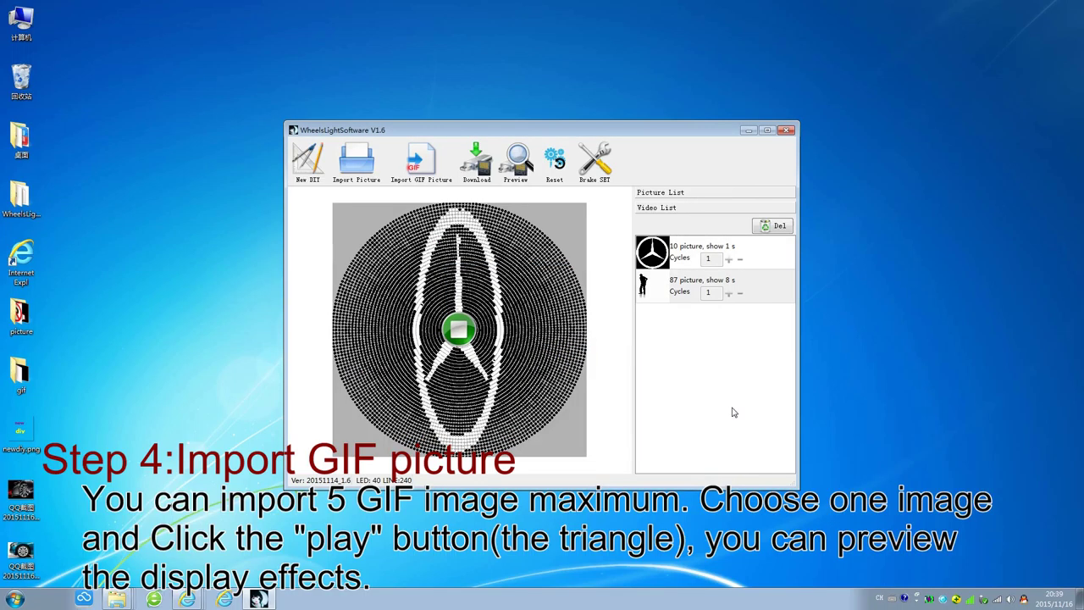
click(673, 285)
click(458, 331)
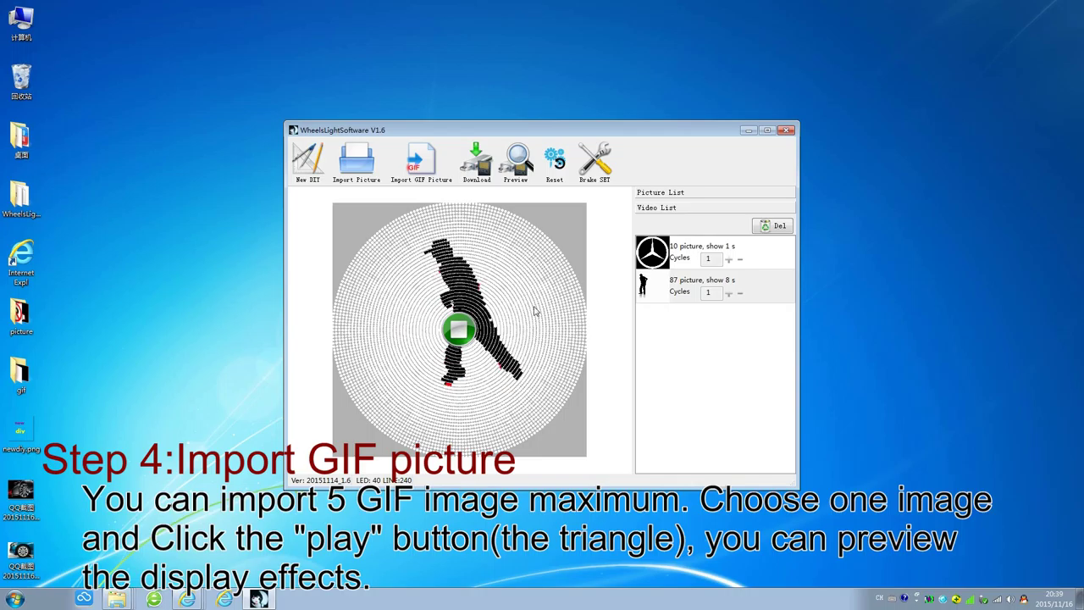
Import gif002.gif, enlarged until the display range lies within the image, and play the lightning animation
click(430, 174)
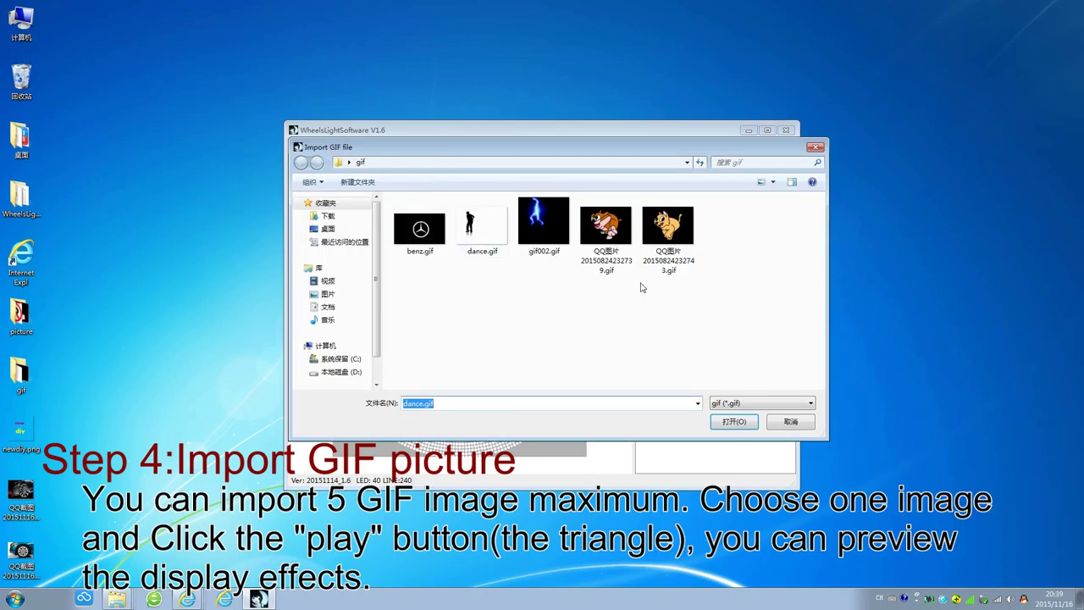
double_click(544, 220)
click(612, 331)
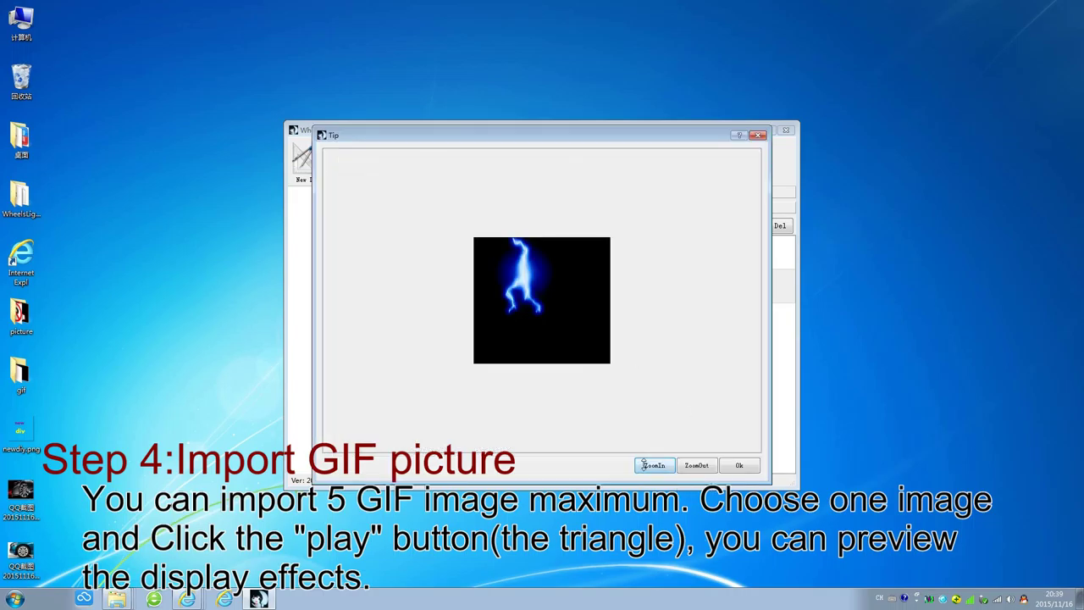
click(645, 465)
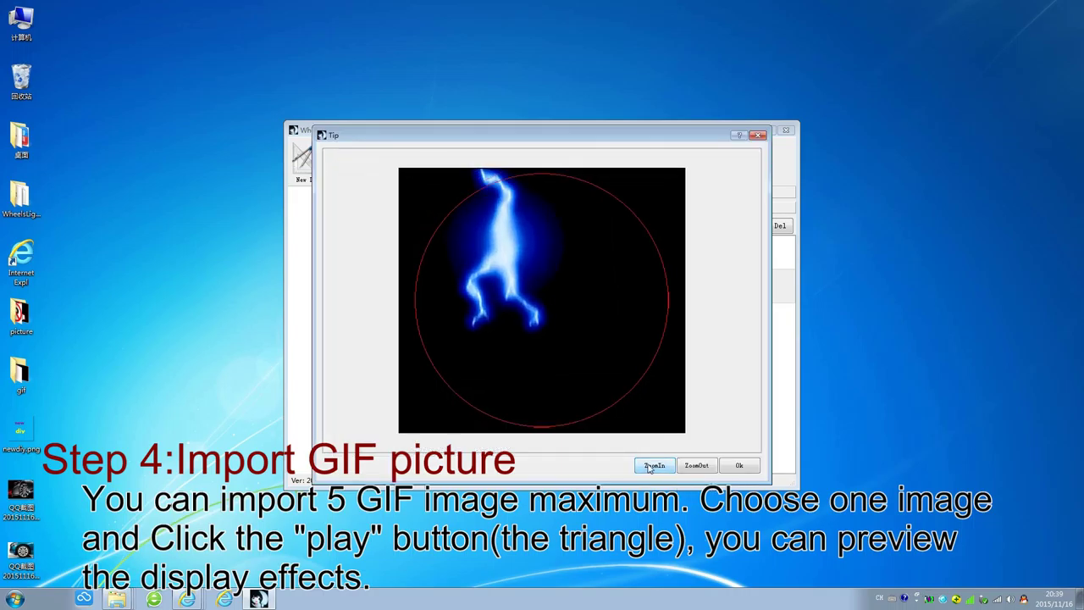
click(743, 468)
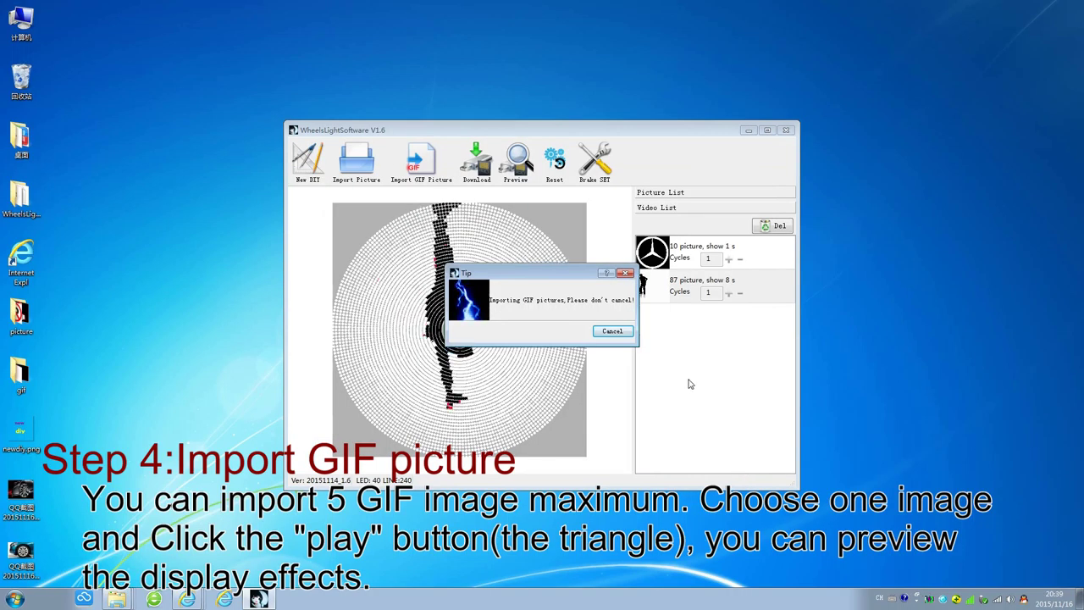
click(690, 320)
click(471, 337)
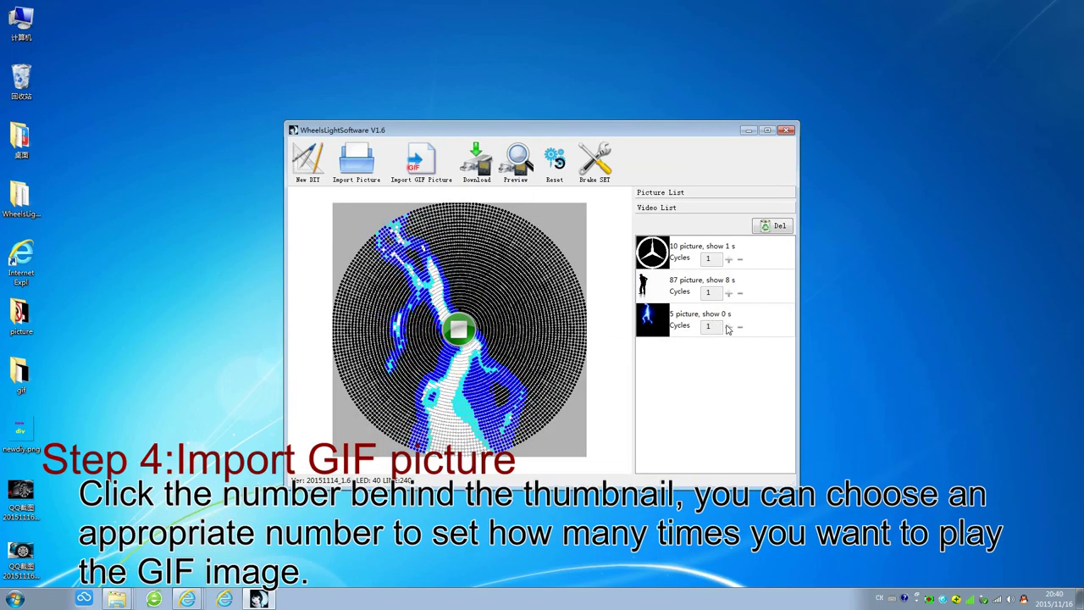
Set the play cycles to 5 for both the lightning and the Mercedes star animations
click(729, 328)
click(729, 327)
click(729, 328)
click(729, 328)
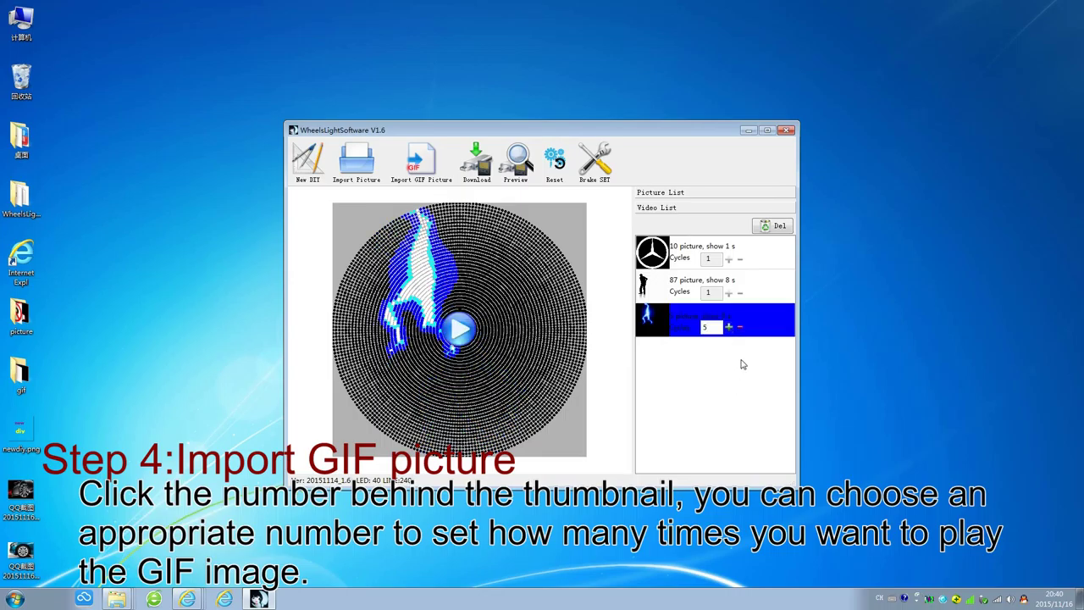
click(729, 259)
click(729, 259)
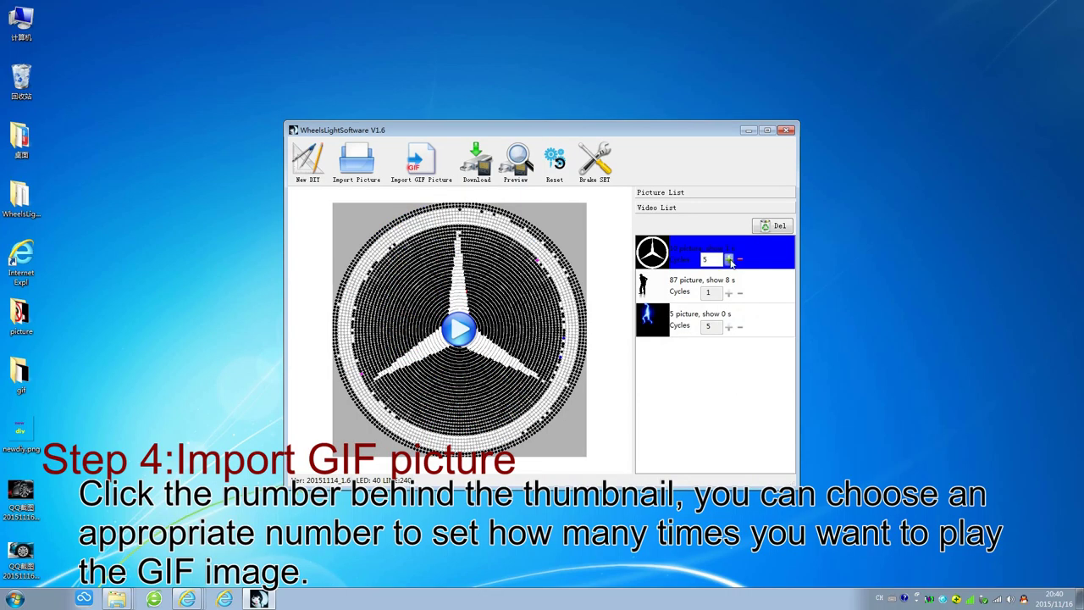
Delete the dancing man animation from the video list
click(658, 327)
click(651, 292)
click(649, 314)
click(647, 292)
click(780, 225)
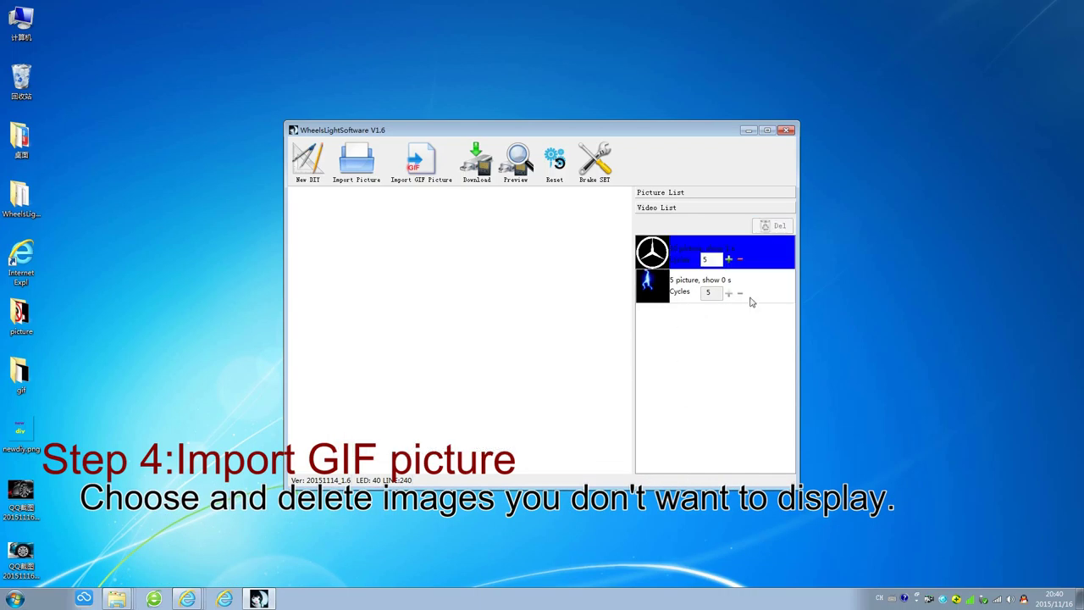
View the remaining Mercedes star and lightning animations in the wheel preview
click(660, 292)
click(652, 254)
click(650, 293)
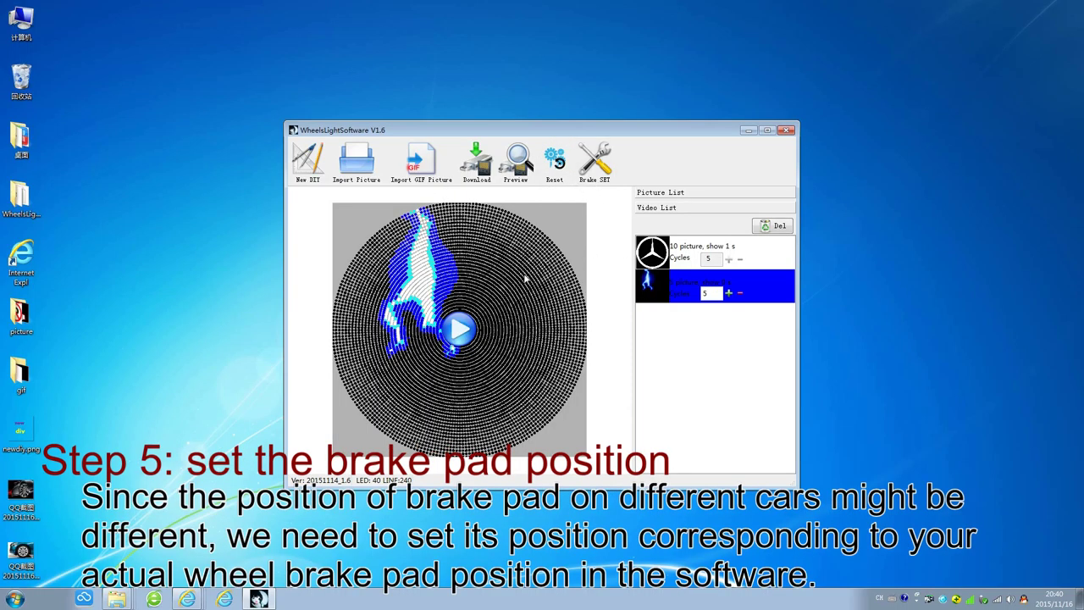
Set the brake location to Right at 276, using the desktop wheel photo QQ截图20151116203418.png as reference
click(607, 175)
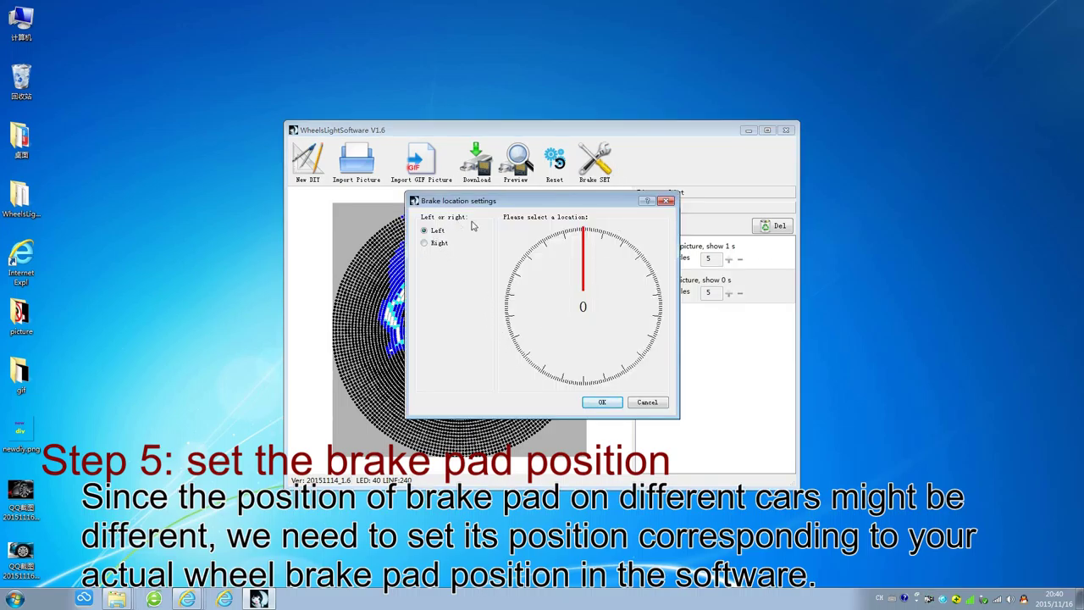
drag(511, 201, 537, 221)
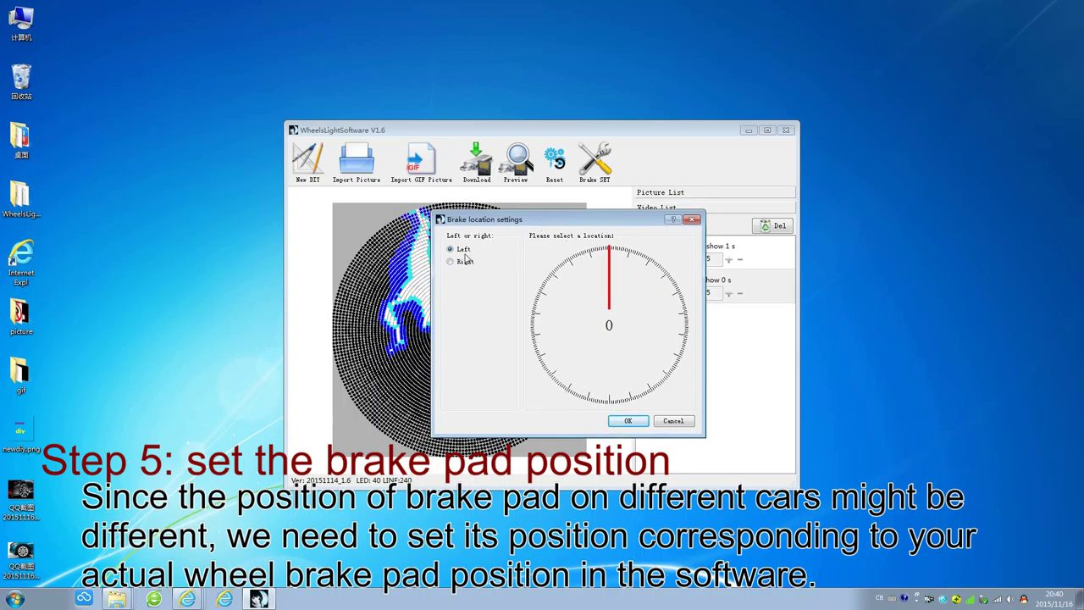
double_click(34, 512)
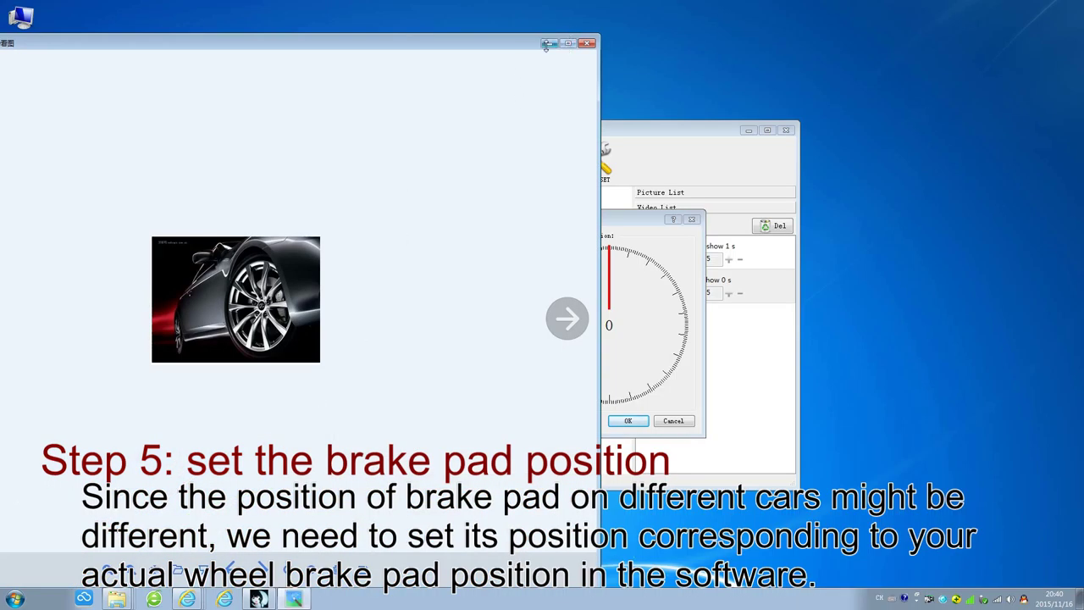
drag(539, 35, 500, 286)
drag(254, 292, 741, 111)
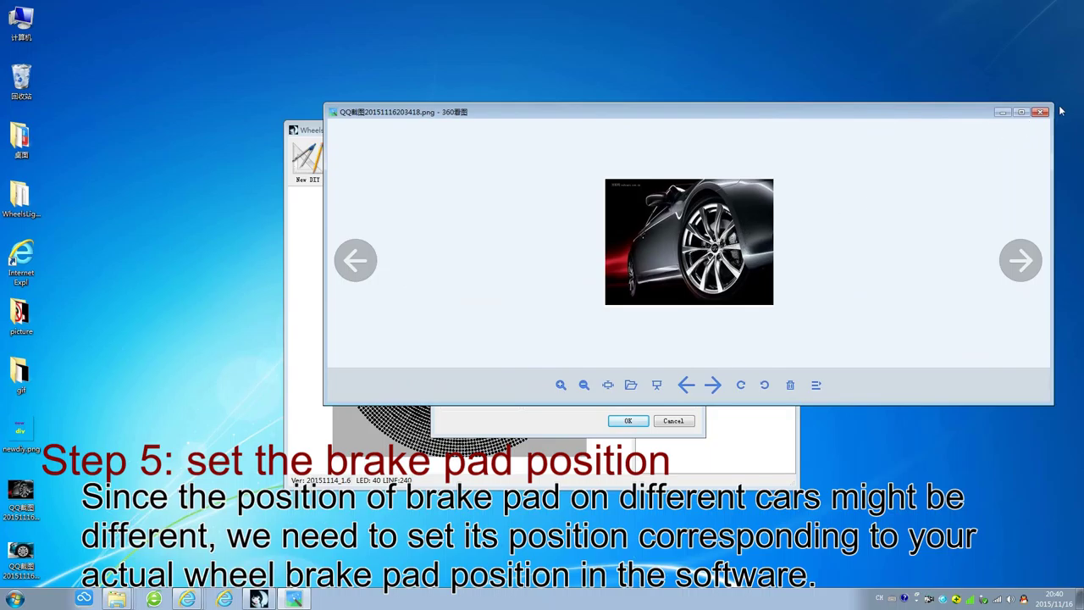
drag(986, 123, 606, 114)
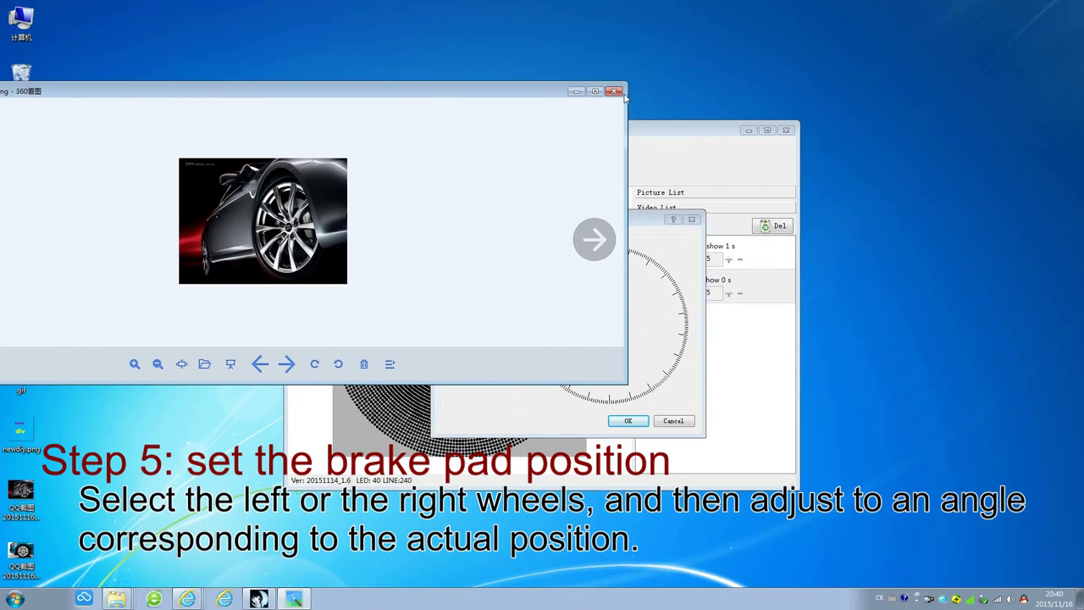
click(615, 91)
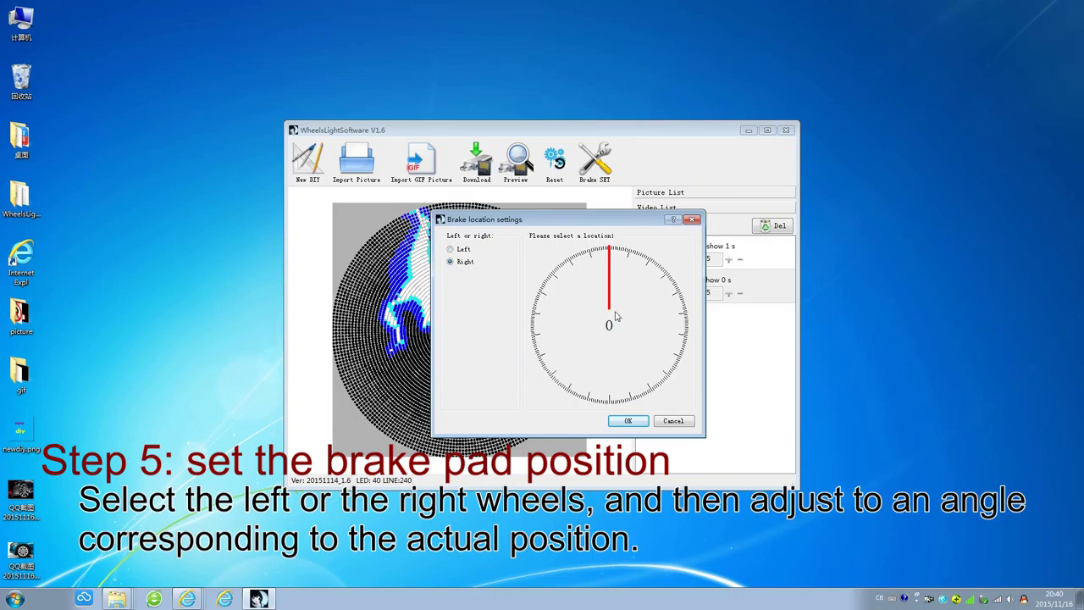
drag(682, 327, 685, 318)
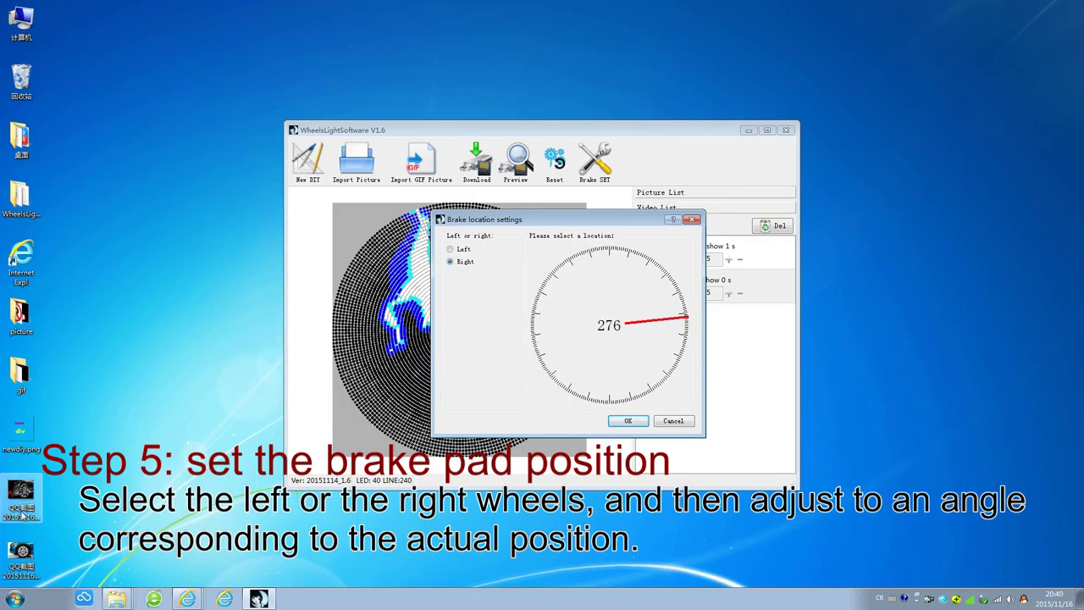
Set the brake location to Left at 276, using the desktop wheel photo QQ截图20151116203253.png as reference
double_click(20, 555)
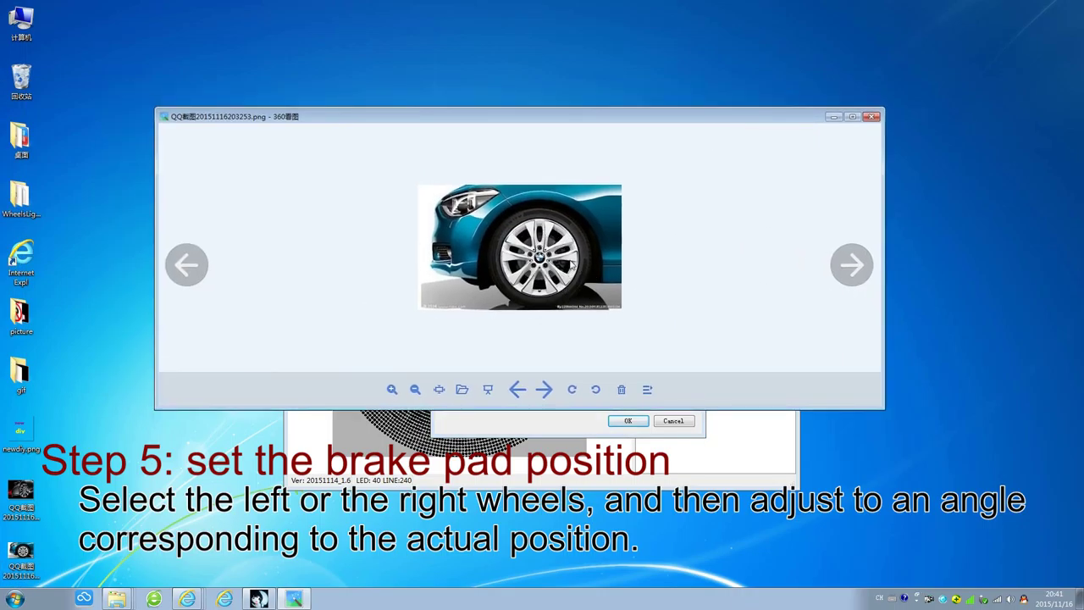
click(871, 117)
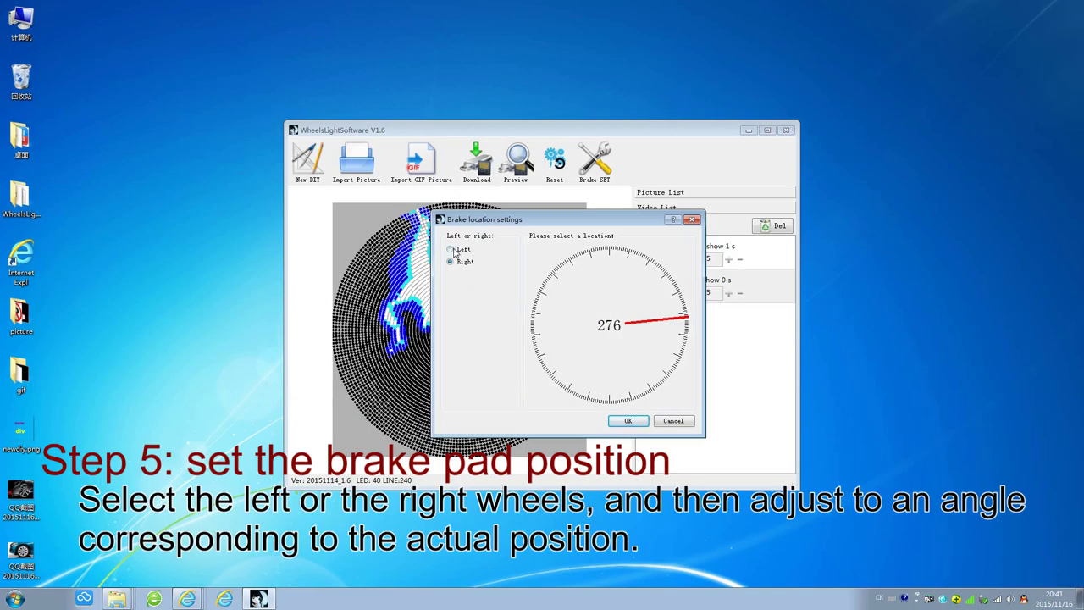
drag(550, 222, 422, 185)
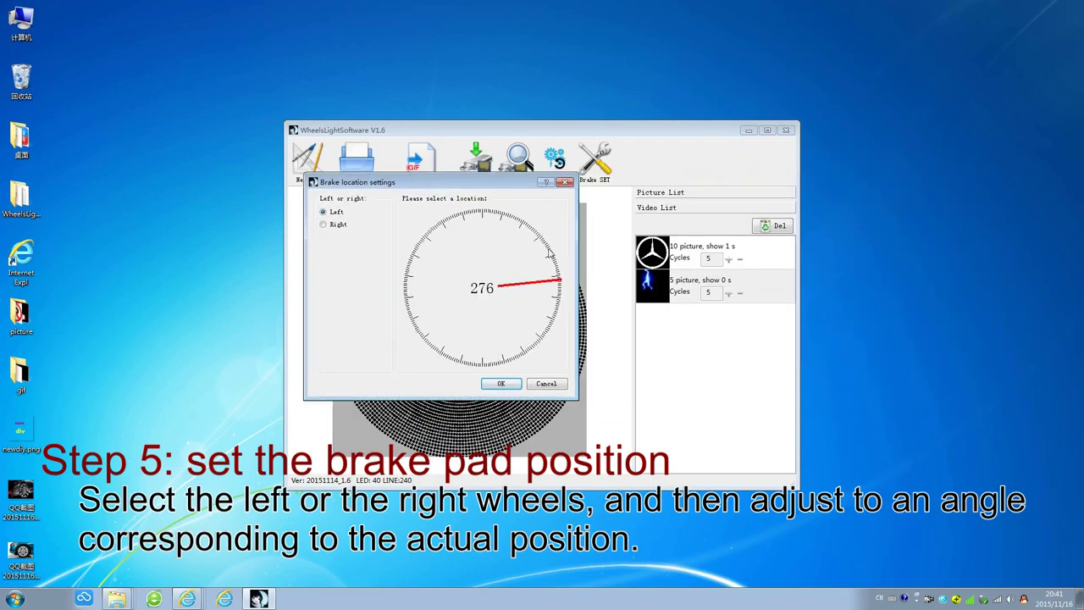
click(493, 382)
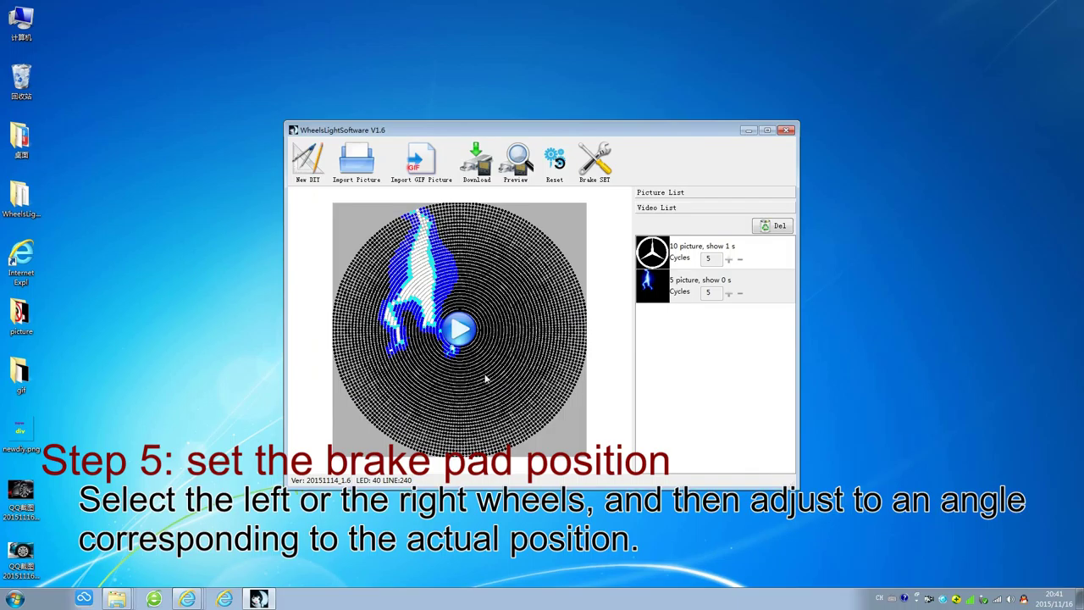
Download the content to the detected MyUSB_HID CBT-0001 device in Picture And Video mode
click(479, 169)
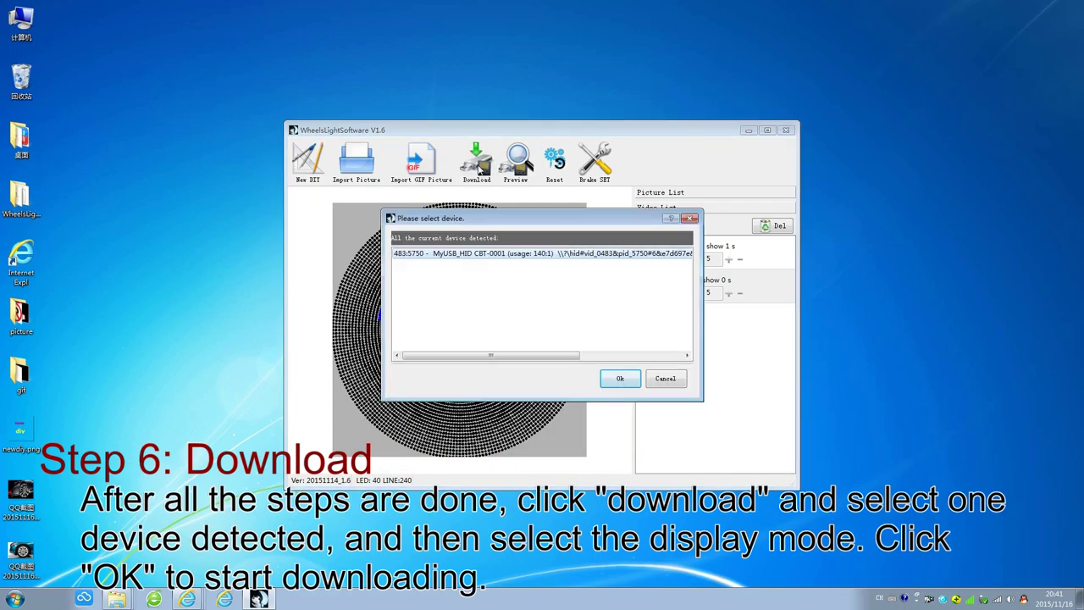
drag(547, 219, 487, 247)
click(560, 410)
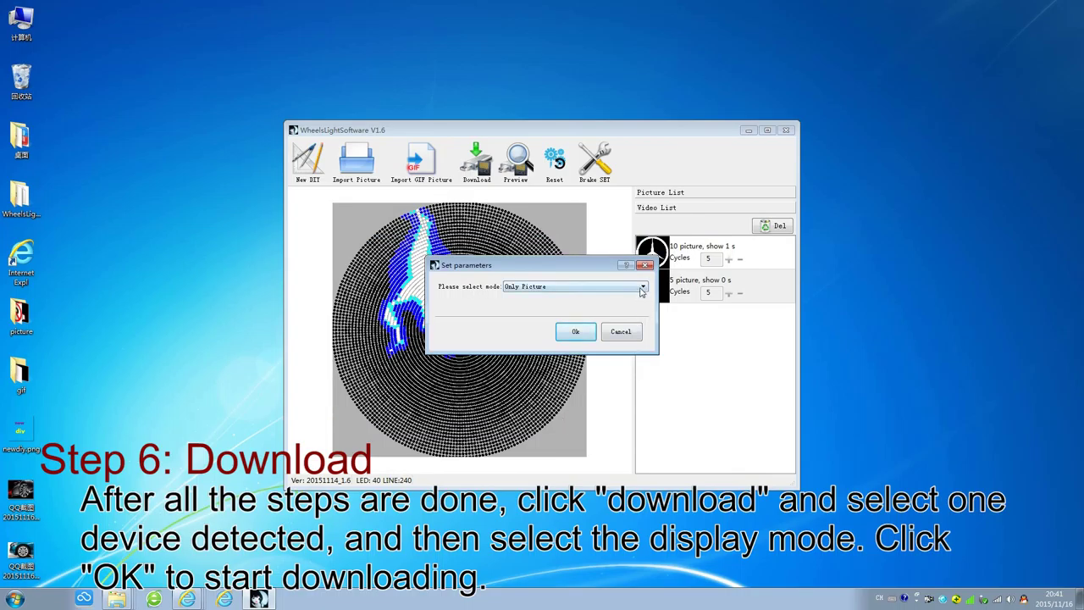
click(641, 288)
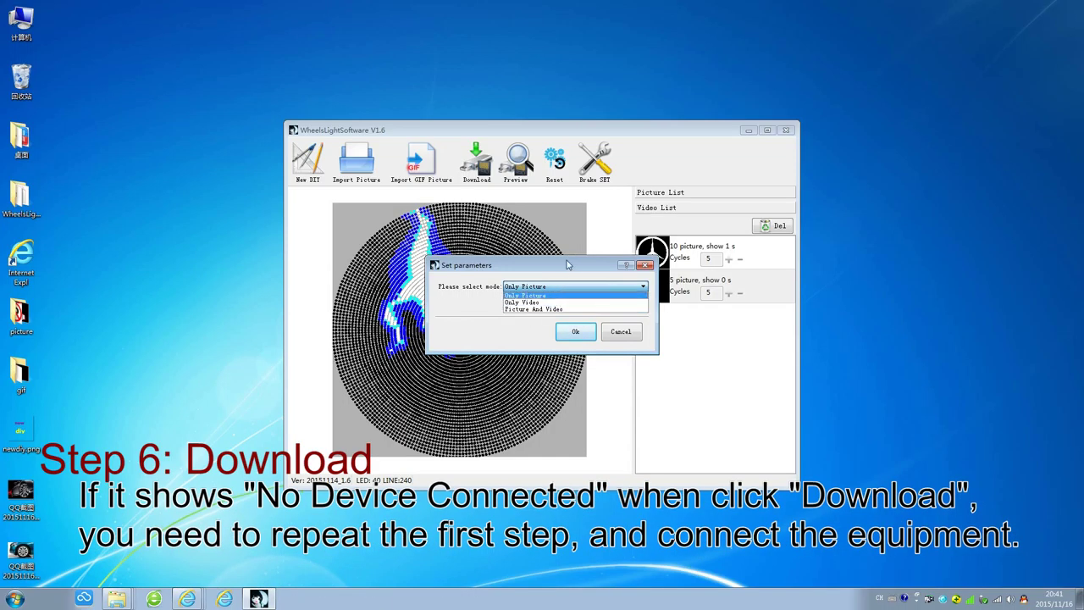
click(559, 308)
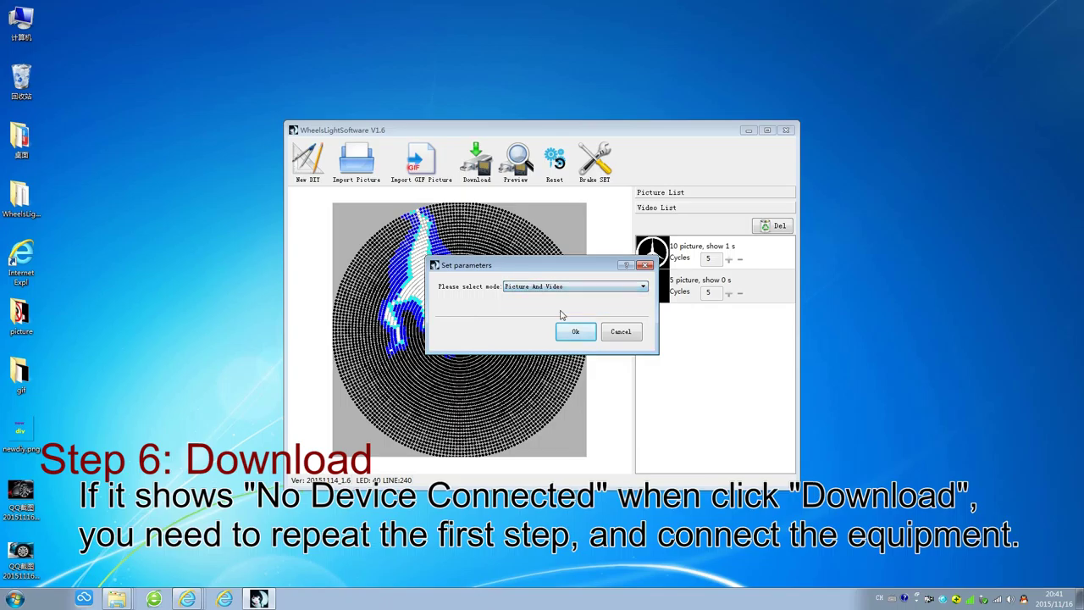
click(574, 332)
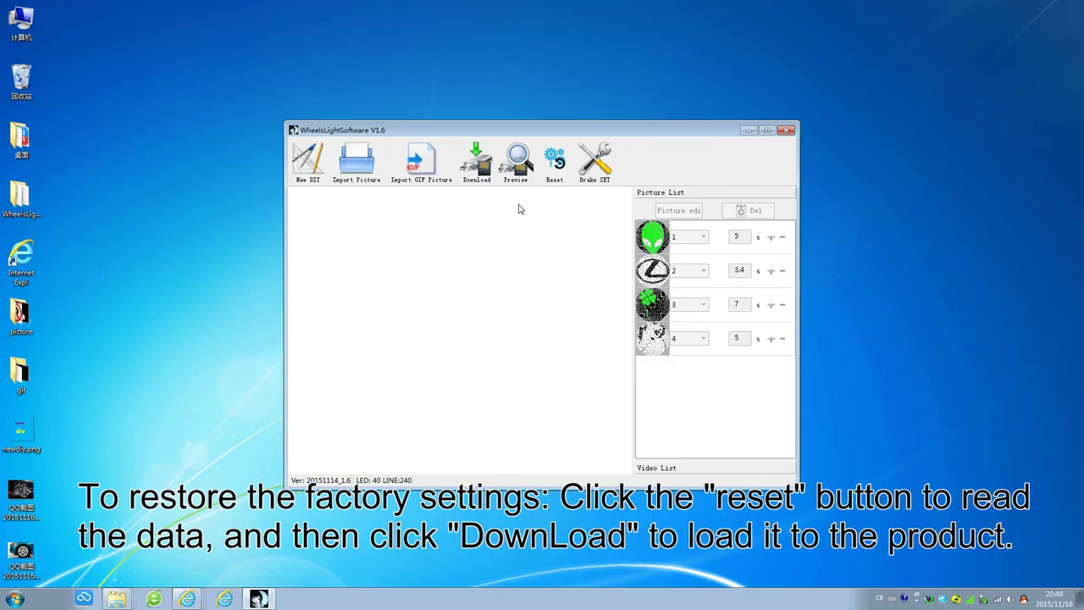
Reset the software to the factory default effects and look at the restored video list
click(552, 166)
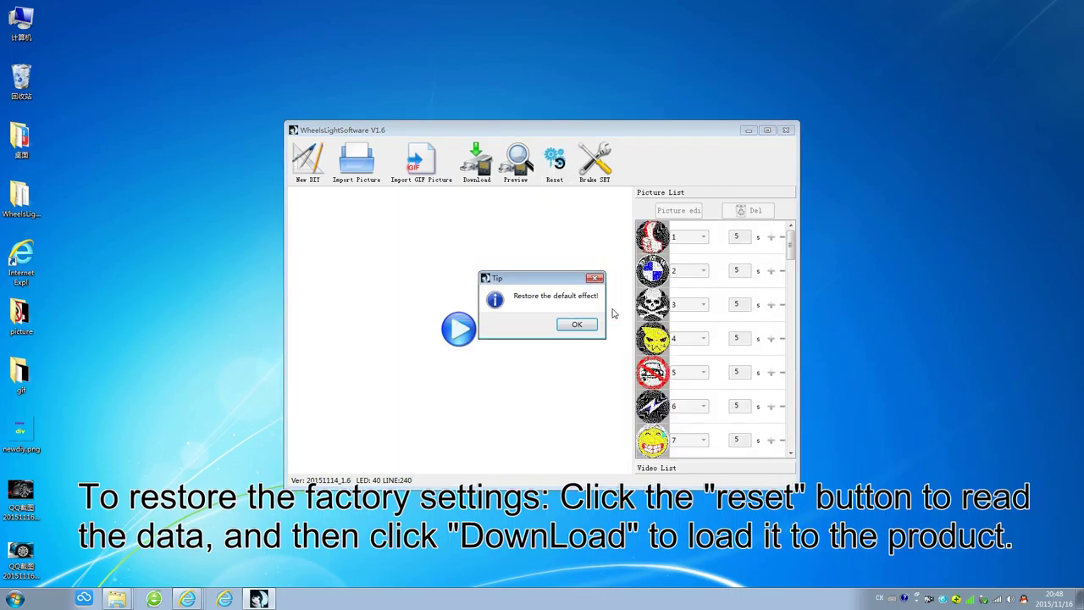
click(582, 326)
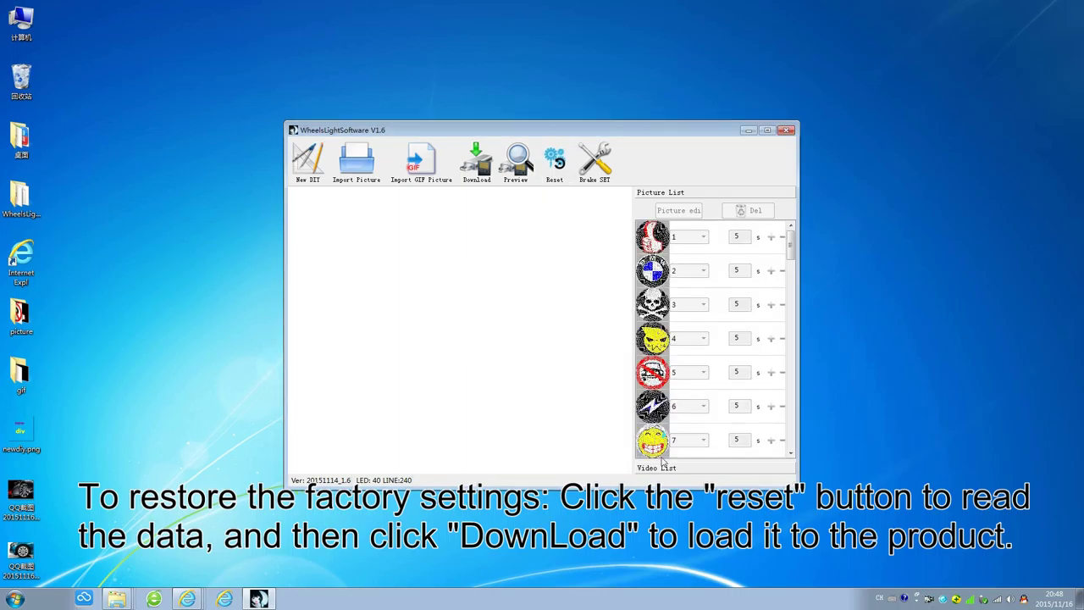
click(662, 467)
mouse_move(668, 270)
mouse_down()
mouse_move(659, 427)
mouse_move(658, 254)
mouse_up()
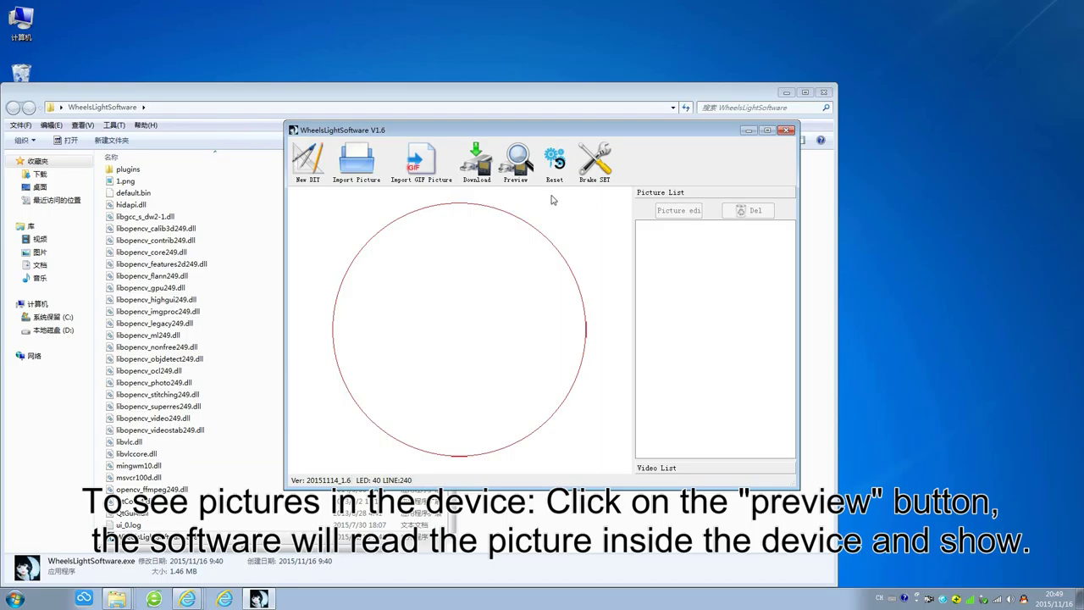
Read the content stored in the connected device and view each of its pictures in the wheel preview
click(517, 165)
click(619, 377)
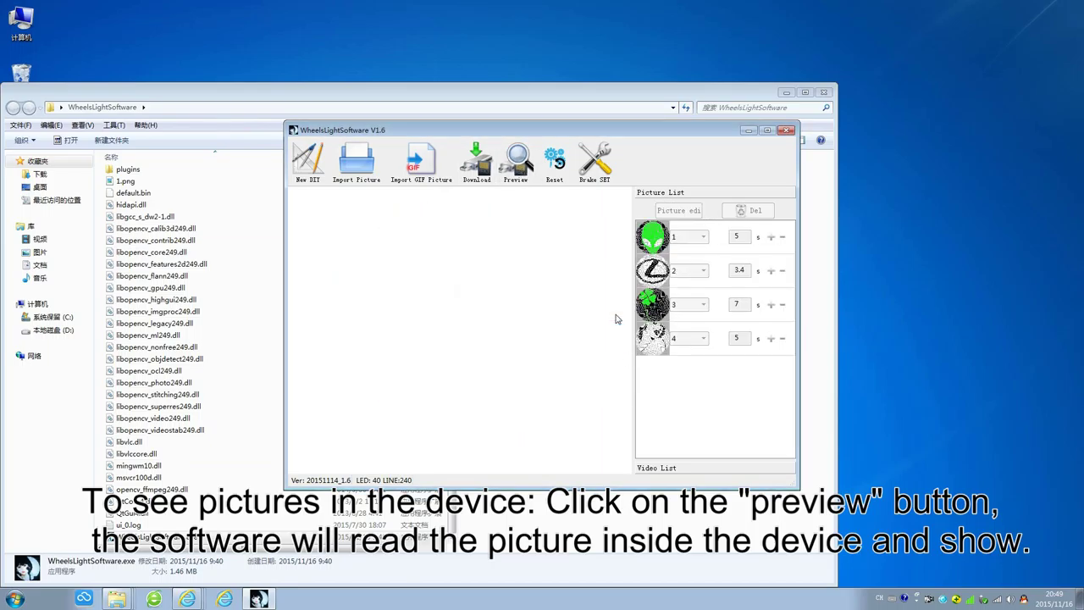
click(658, 241)
click(657, 269)
click(651, 338)
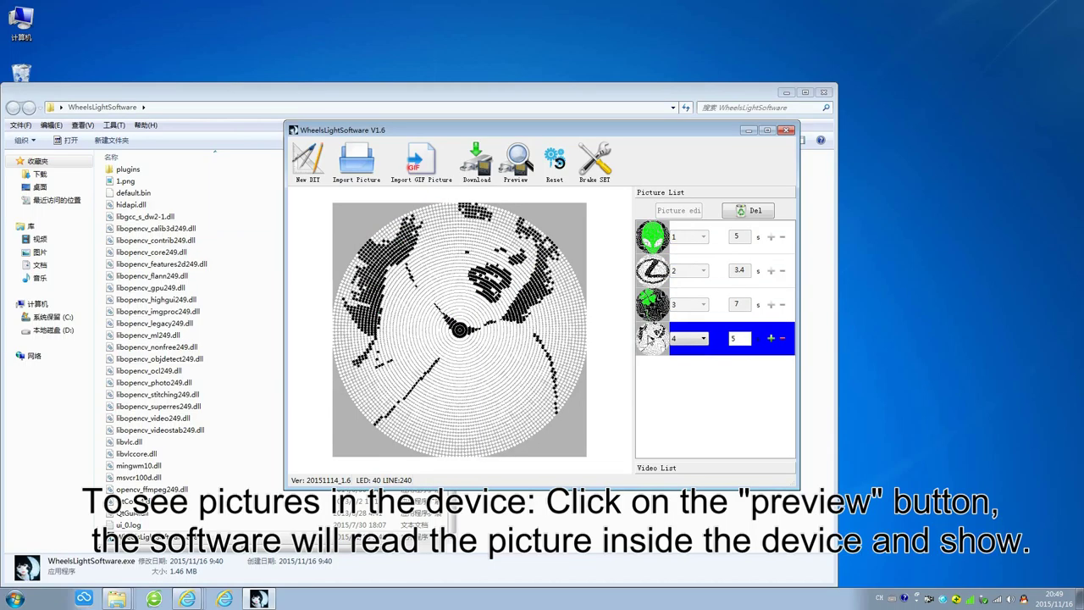
click(655, 316)
click(657, 246)
click(657, 278)
click(657, 306)
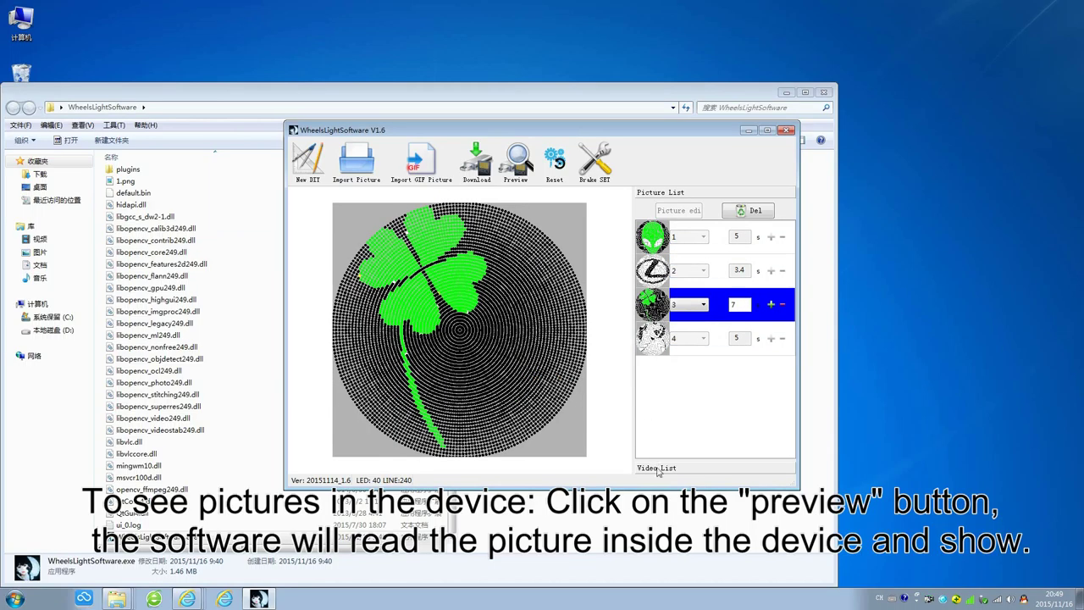
Play the lightning and Mercedes star animations read from the device, and return to the picture list
click(660, 468)
click(661, 288)
click(650, 258)
click(648, 288)
click(461, 330)
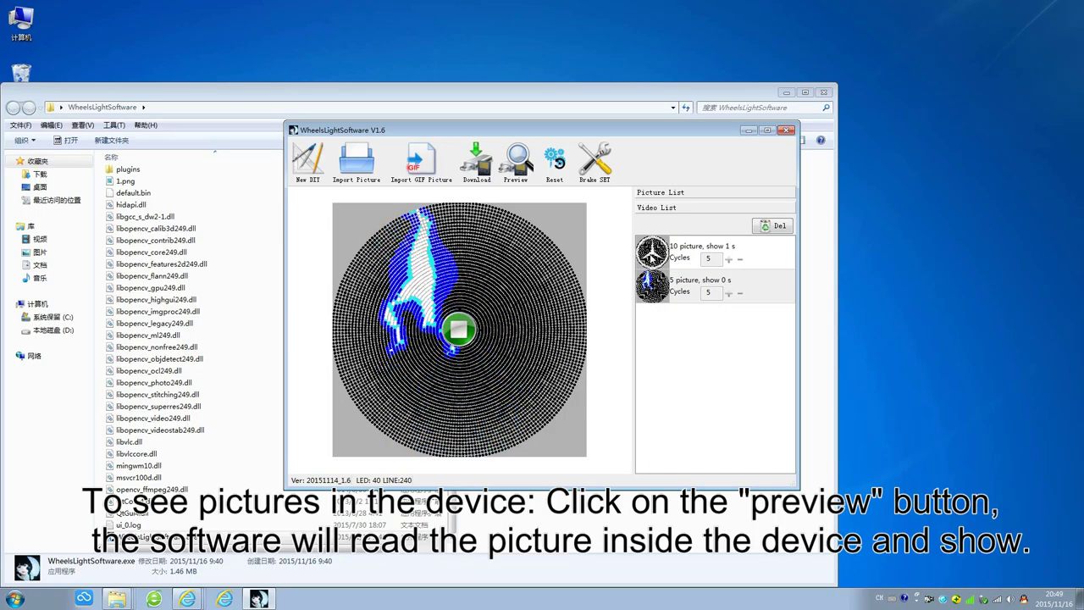
click(652, 254)
click(465, 331)
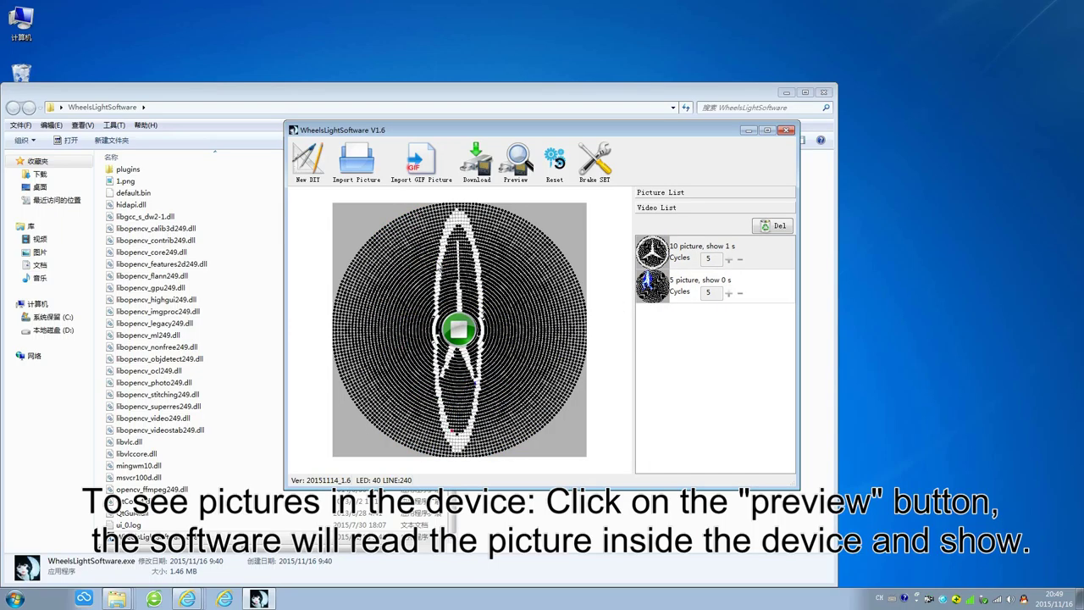
click(661, 287)
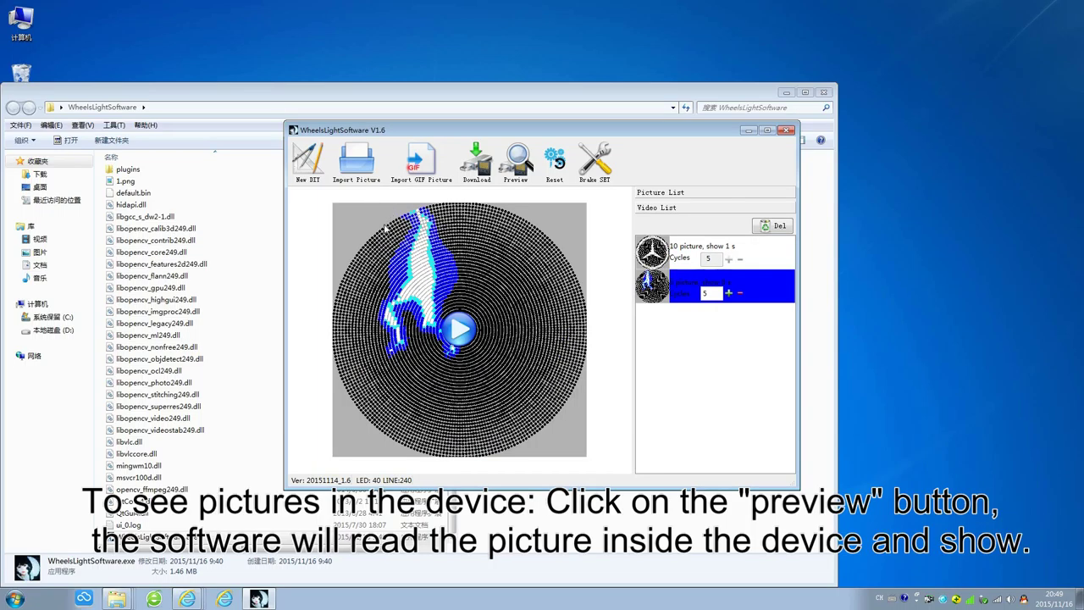
click(660, 192)
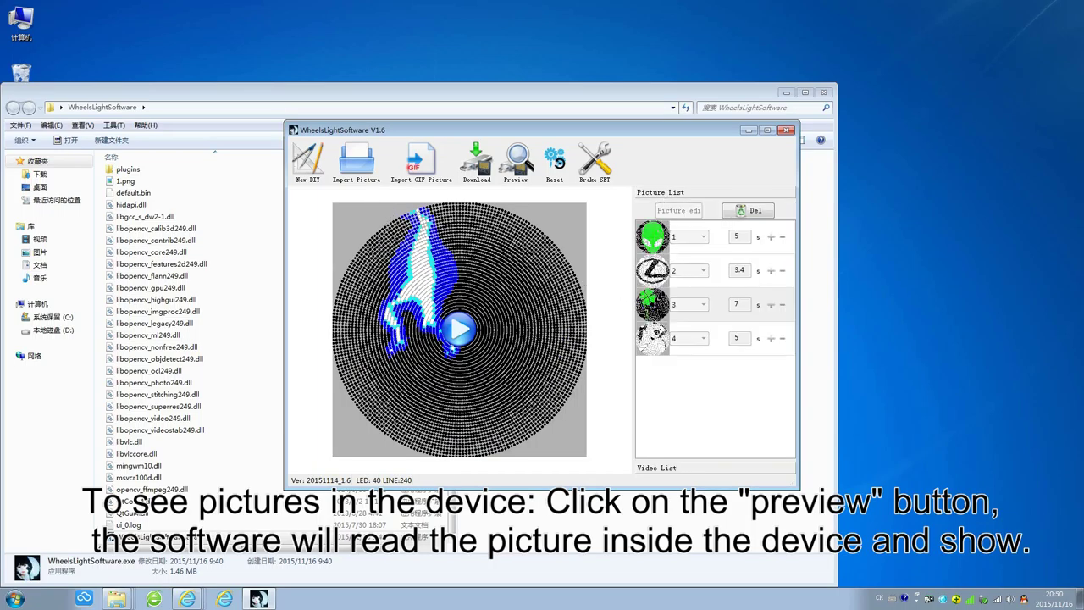
Start a new DIY picture and handwrite "new" in a black solid line with the pen, using brush width 16 for the w
click(307, 161)
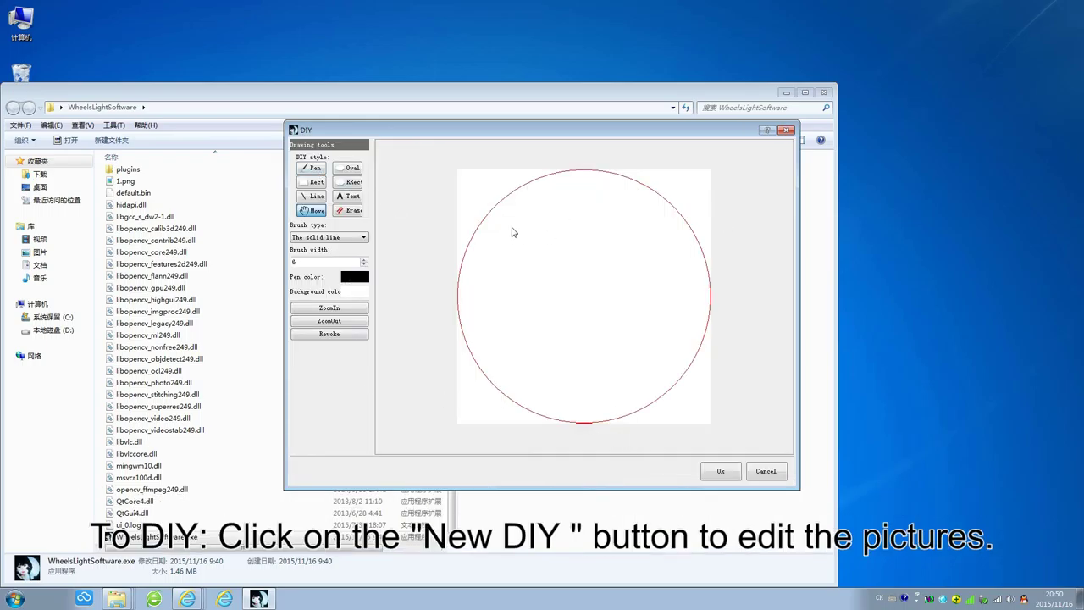
click(364, 237)
click(322, 246)
click(312, 167)
mouse_move(502, 218)
mouse_down()
mouse_move(498, 251)
mouse_move(532, 242)
mouse_move(606, 259)
mouse_move(650, 237)
mouse_up()
click(364, 260)
Set the pen color to magenta and handwrite "diy" below "new"
click(360, 277)
click(430, 229)
click(609, 381)
mouse_move(500, 288)
mouse_down()
mouse_move(515, 275)
mouse_move(523, 333)
mouse_up()
drag(537, 291, 540, 327)
mouse_move(556, 297)
mouse_down()
mouse_move(588, 339)
mouse_move(535, 366)
mouse_up()
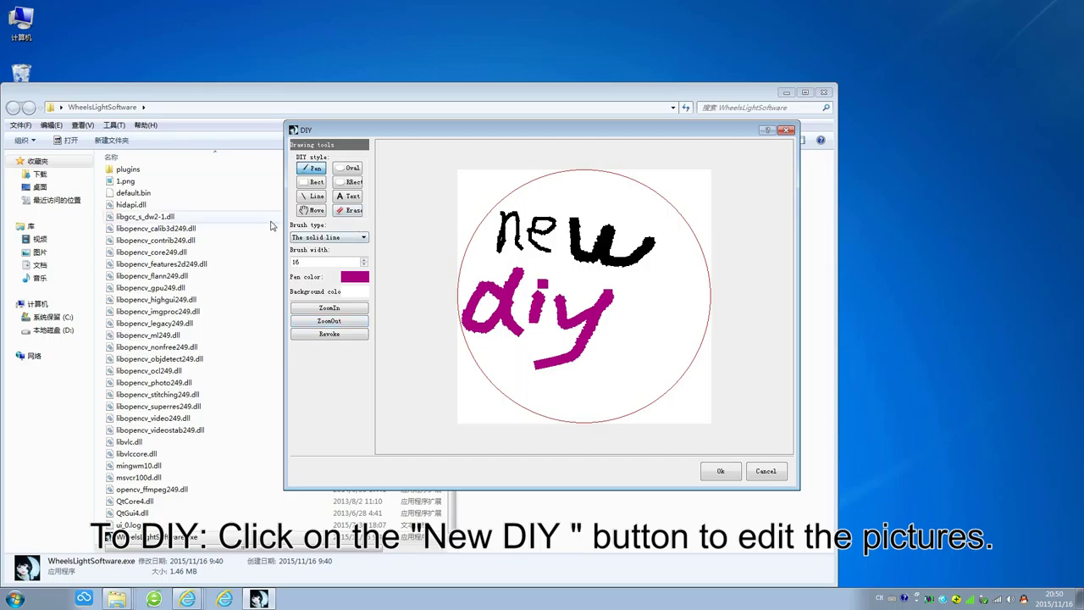
Erase the letter y from the handwritten "diy" and set the background color to cyan
click(352, 210)
mouse_move(580, 349)
mouse_down()
mouse_move(558, 370)
mouse_move(587, 296)
mouse_move(576, 311)
mouse_move(595, 302)
mouse_up()
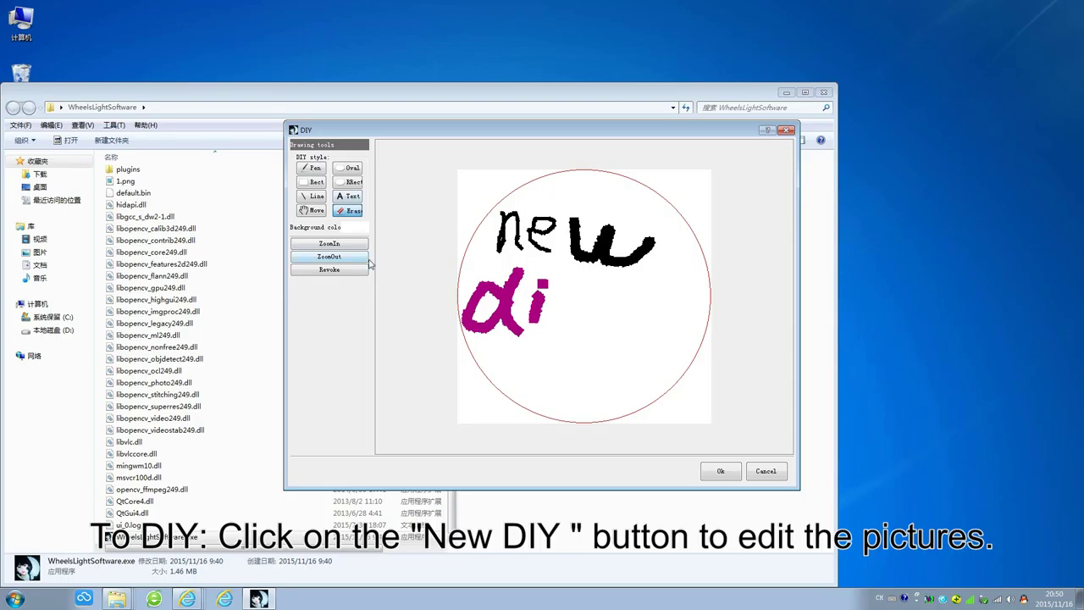
click(311, 168)
click(354, 277)
click(430, 258)
click(510, 286)
key(Return)
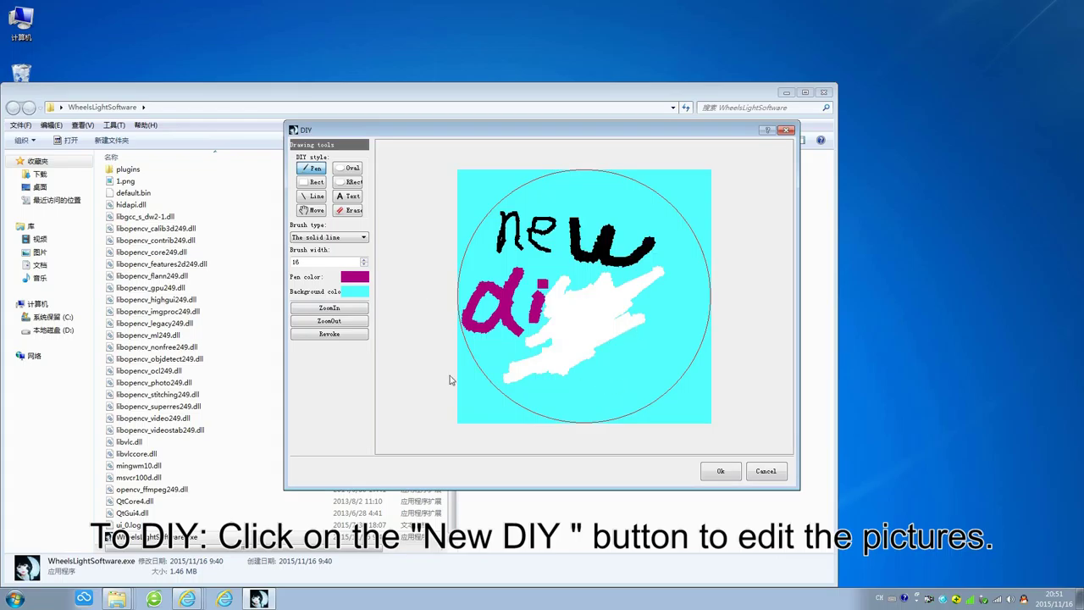
Try zooming the handwritten drawing in and out, and close the DIY editor without keeping the picture
click(343, 310)
click(329, 321)
click(329, 321)
click(329, 321)
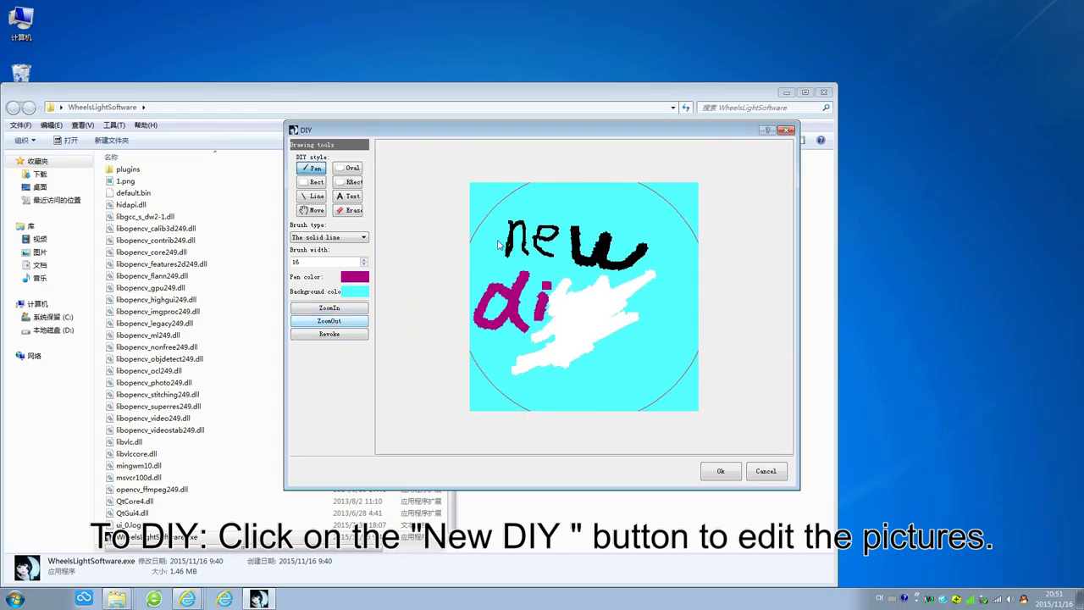
click(318, 308)
click(320, 308)
click(785, 472)
click(599, 326)
click(720, 467)
click(563, 328)
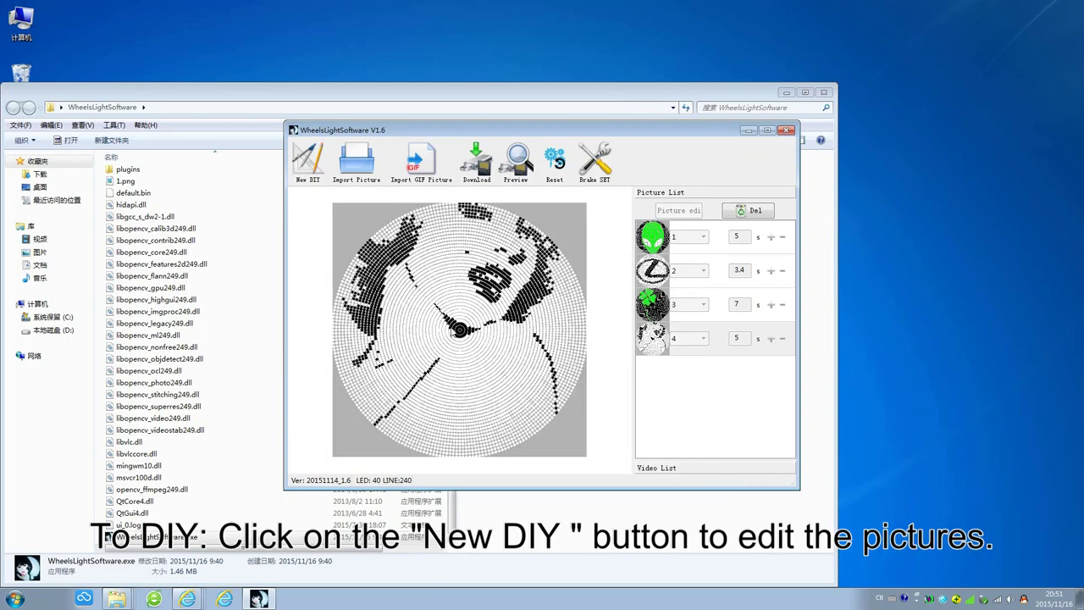
Start a new DIY picture and add the horizontal text "new" in the upper part of the circle
click(308, 160)
click(348, 196)
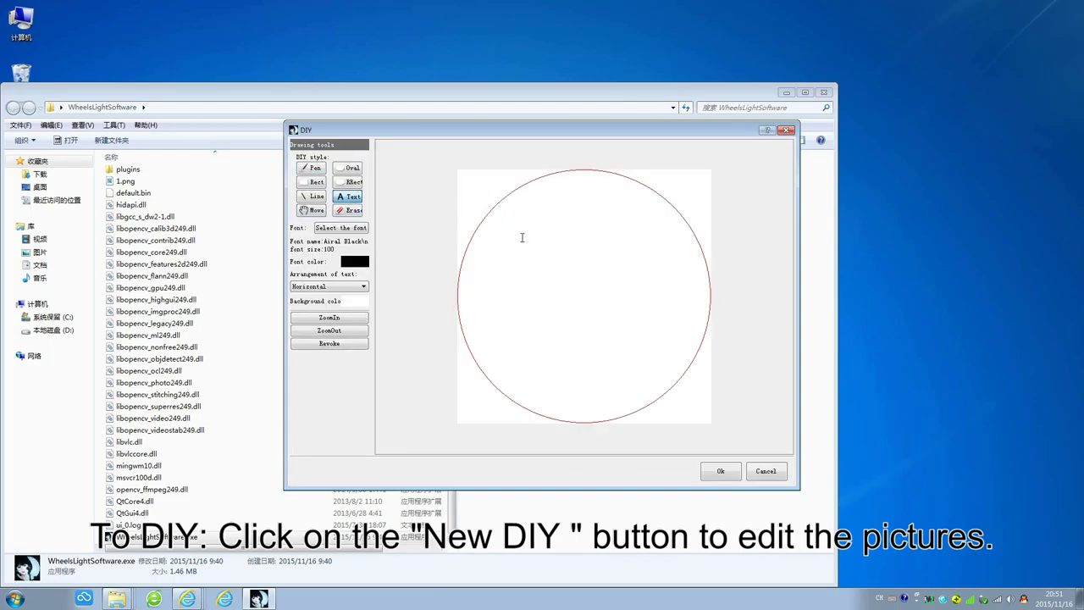
click(522, 237)
text(new)
click(576, 334)
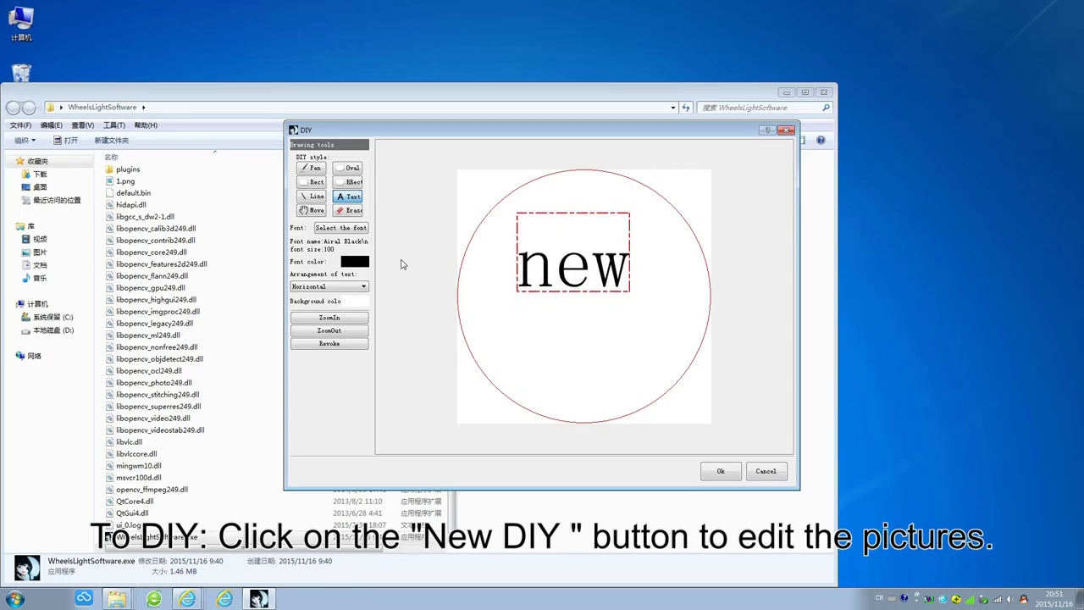
Format the "new" text in purple Aharoni Bold and place it in the upper half of the circle
click(354, 262)
click(469, 272)
click(617, 379)
click(340, 227)
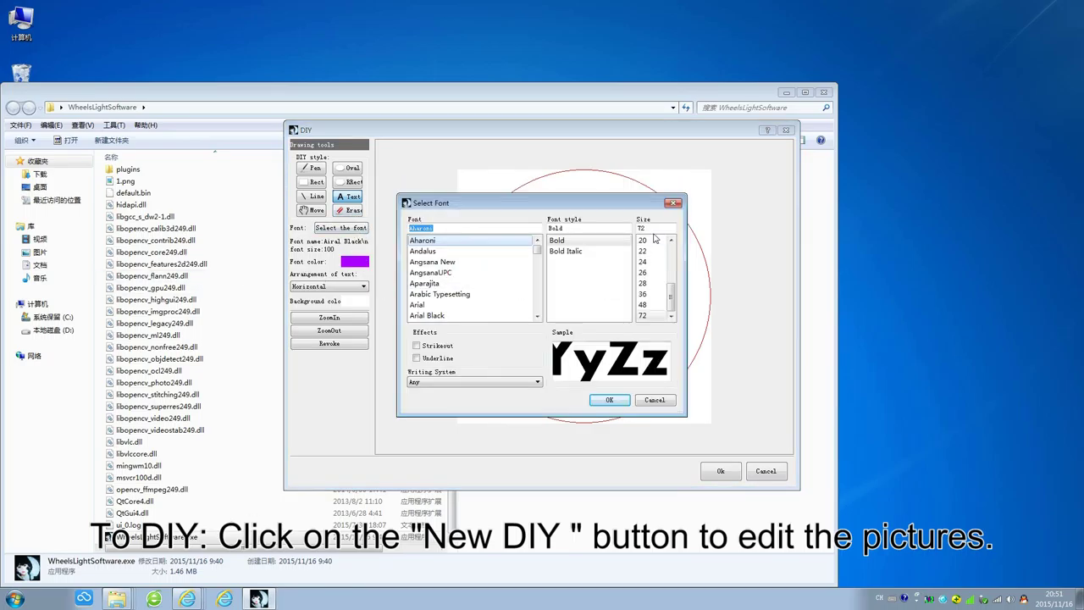
click(609, 399)
drag(606, 300, 593, 276)
click(441, 341)
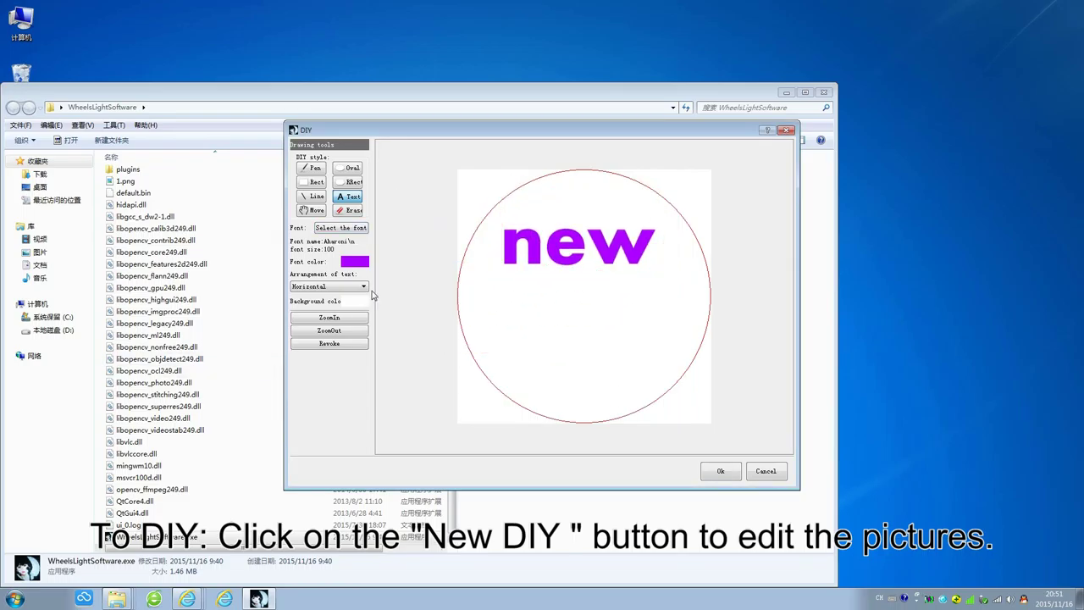
Set the background color to light yellow and add the text "diy" below "new"
click(487, 306)
click(361, 303)
click(525, 271)
click(609, 381)
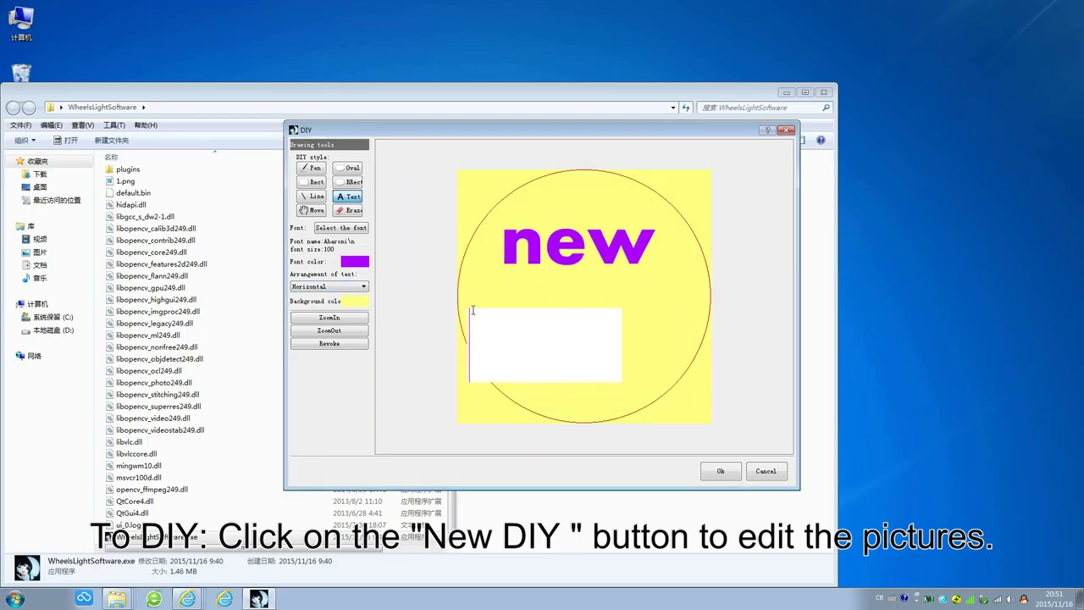
text(diy)
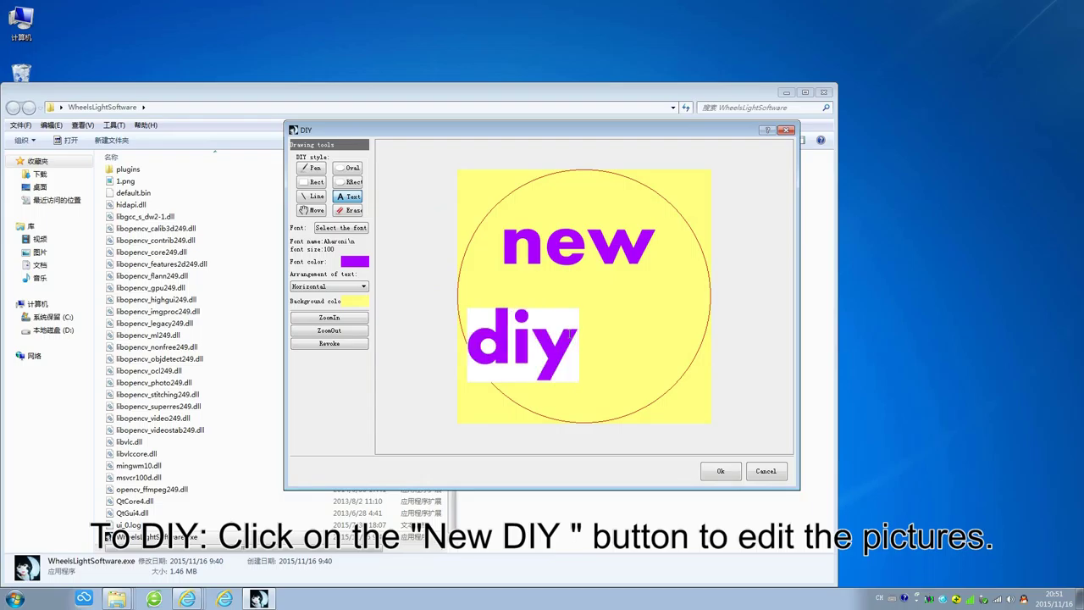
click(550, 335)
Set the font size of the "diy" text to 120 and reposition the text beneath "new"
click(340, 227)
text(120)
click(607, 394)
drag(606, 391, 532, 359)
Change the "diy" text color to green and fix the text in place beneath "new"
click(356, 262)
click(525, 271)
click(609, 381)
click(355, 262)
click(618, 237)
click(609, 381)
drag(595, 352, 600, 349)
click(692, 275)
Finish the DIY picture, save it as a PNG image on the desktop, and view it from the picture list
click(721, 472)
click(530, 329)
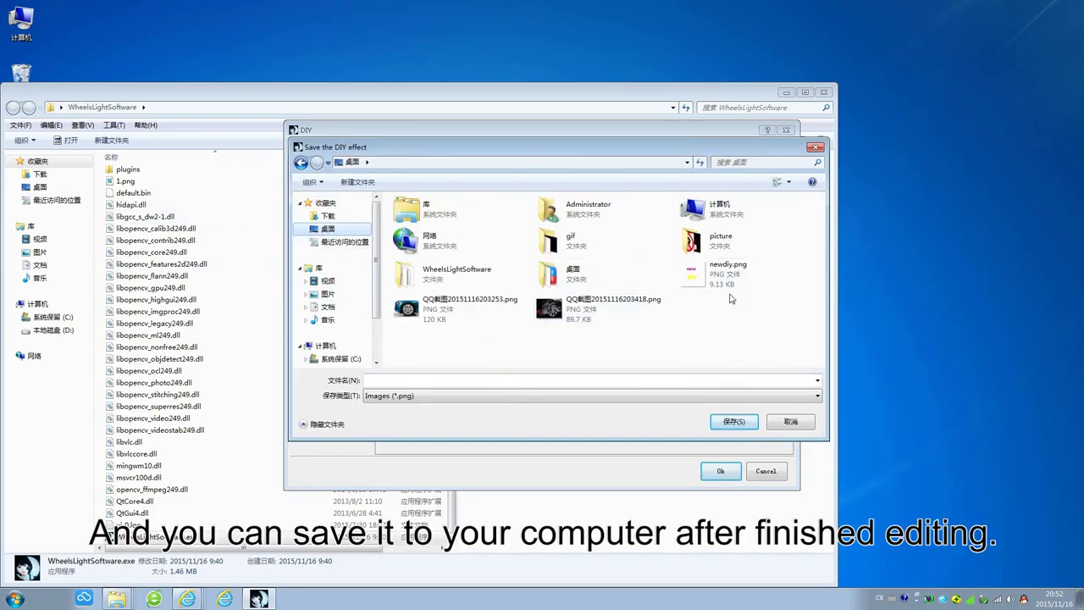
click(740, 423)
click(572, 327)
click(656, 379)
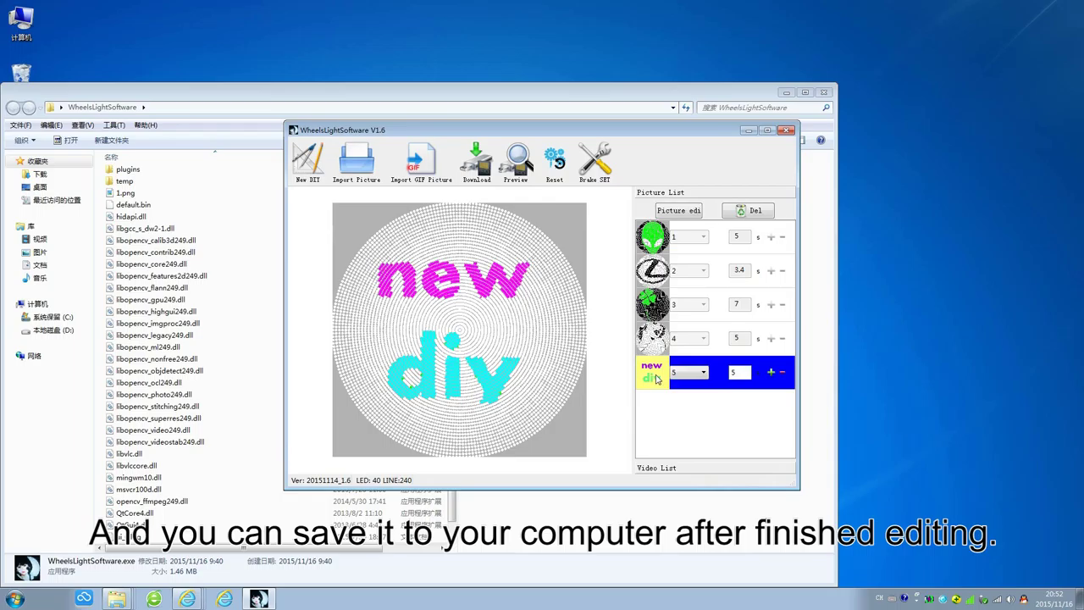